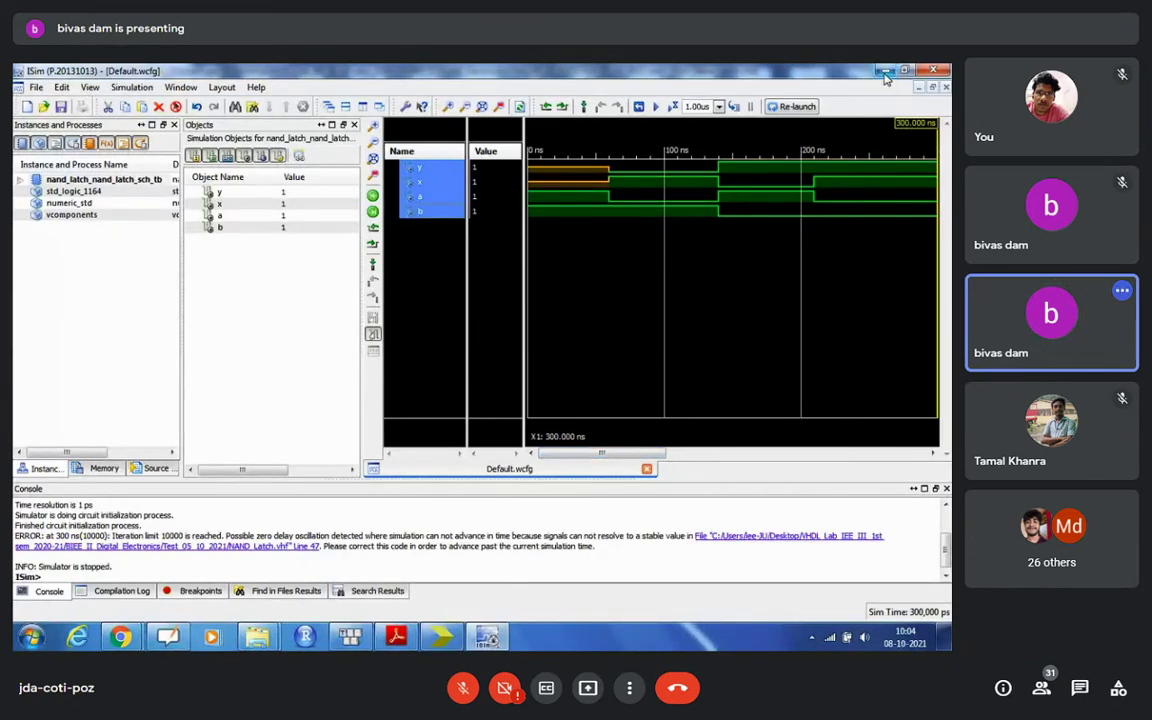
Admit the waiting participant to the Google Meet call, and switch to ISE Project Navigator to show the NAND_Latch.sch schematic
click(884, 74)
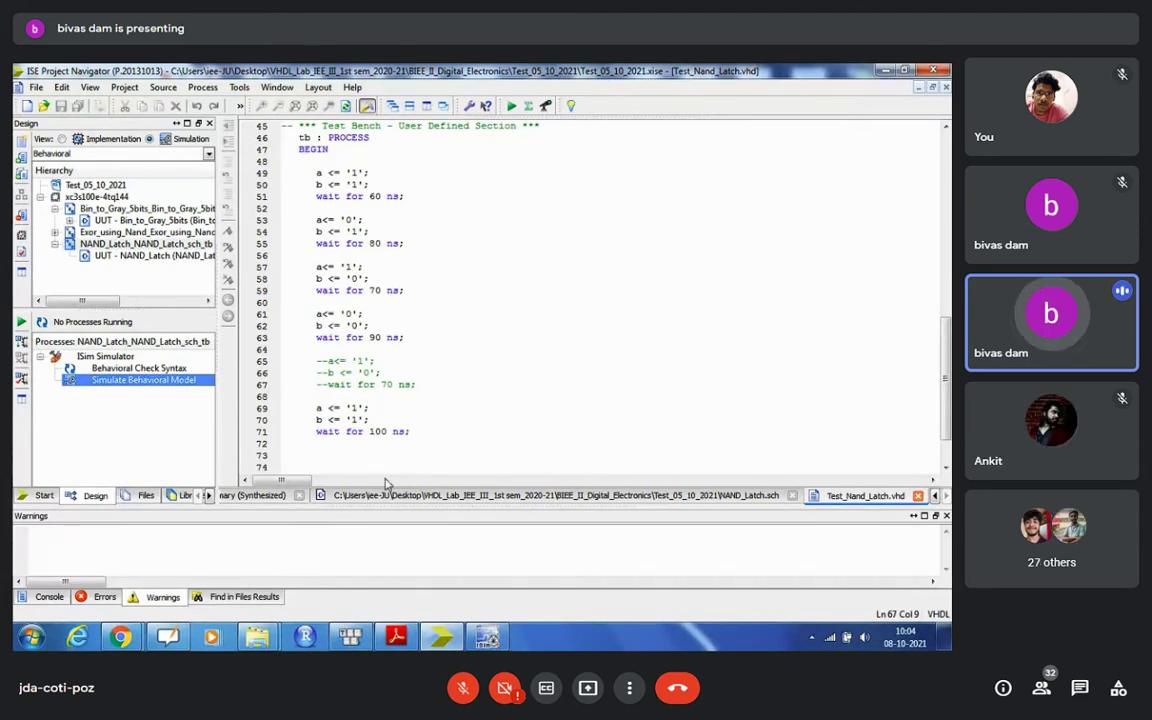
click(441, 645)
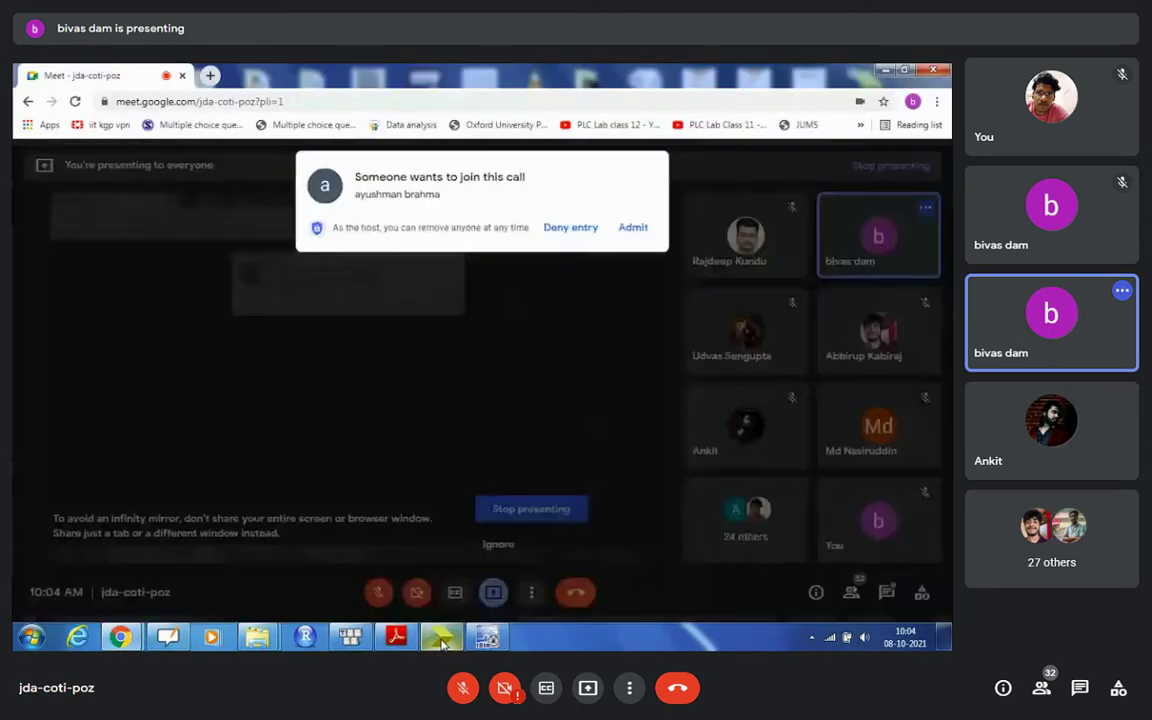
click(633, 228)
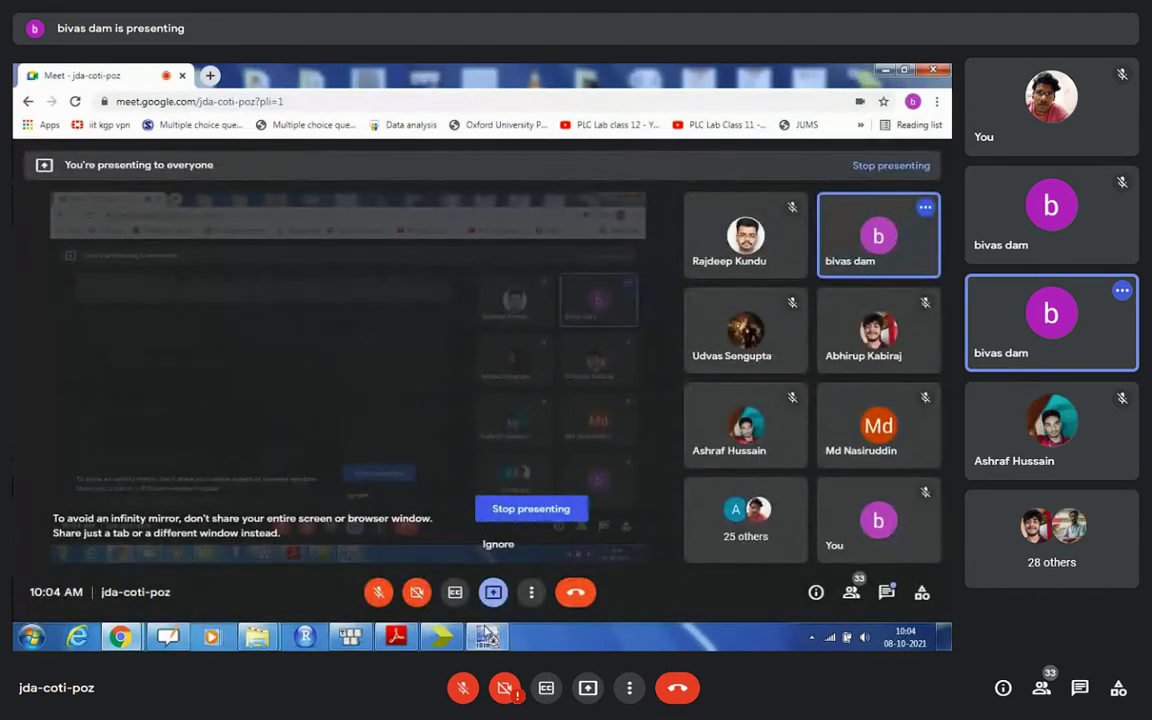
click(445, 637)
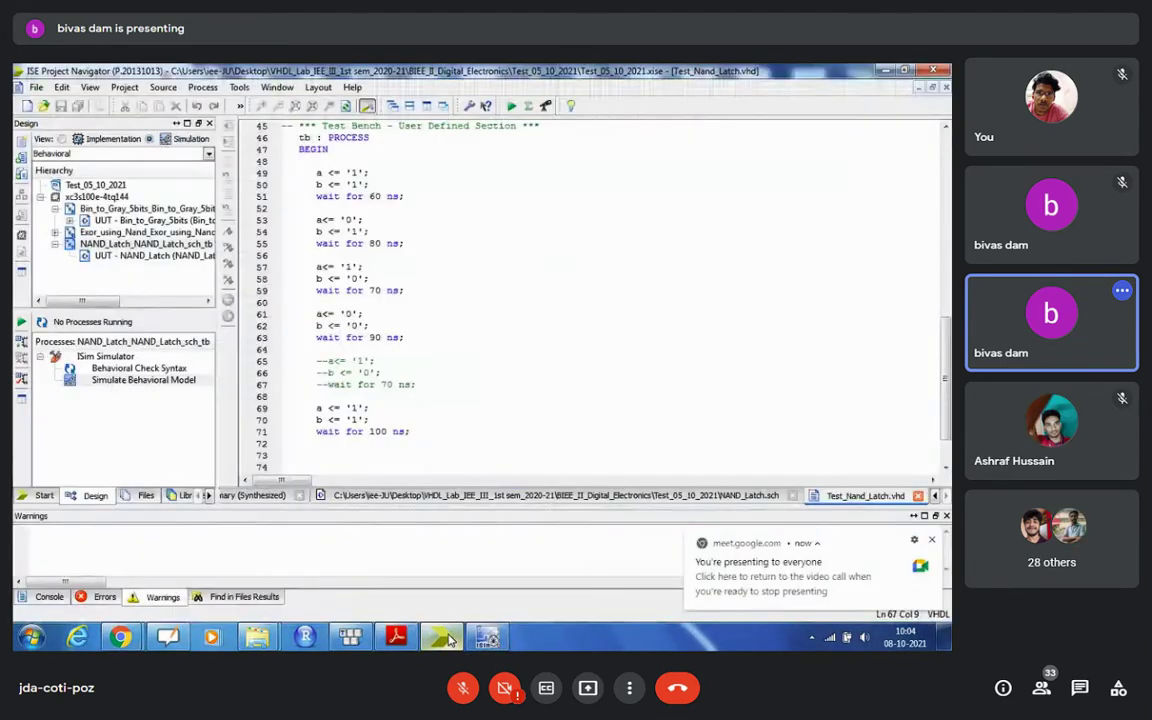
click(430, 495)
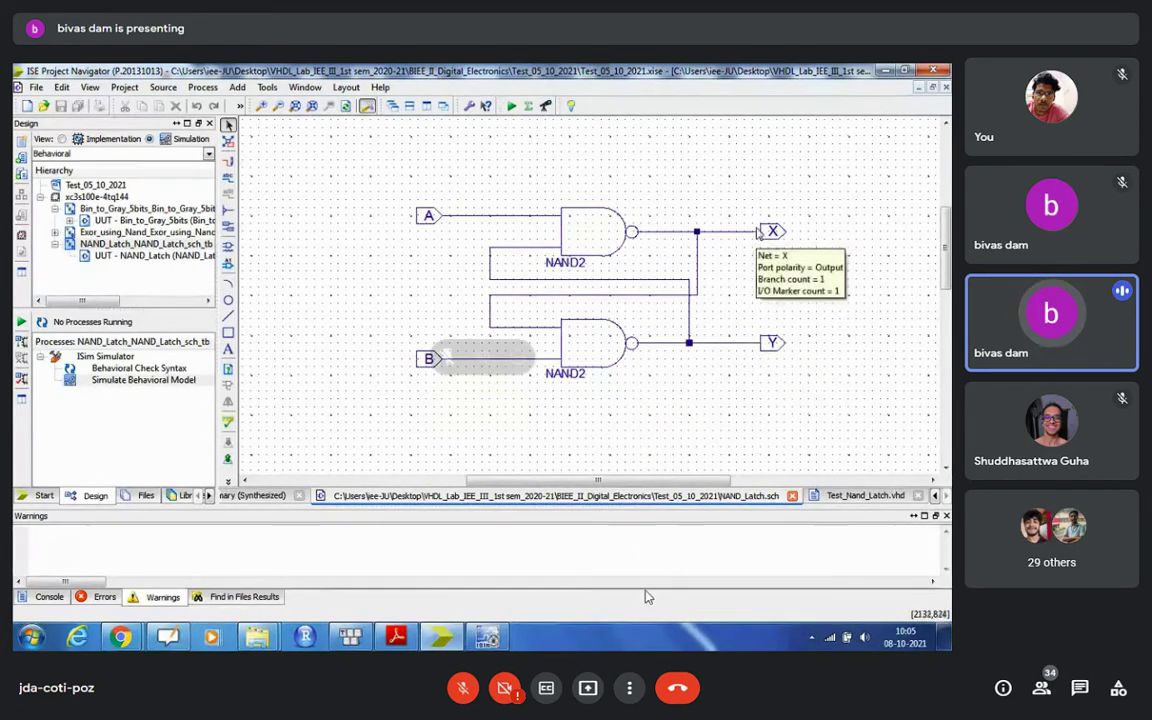
Change the Google Meet call layout to Spotlight
click(632, 690)
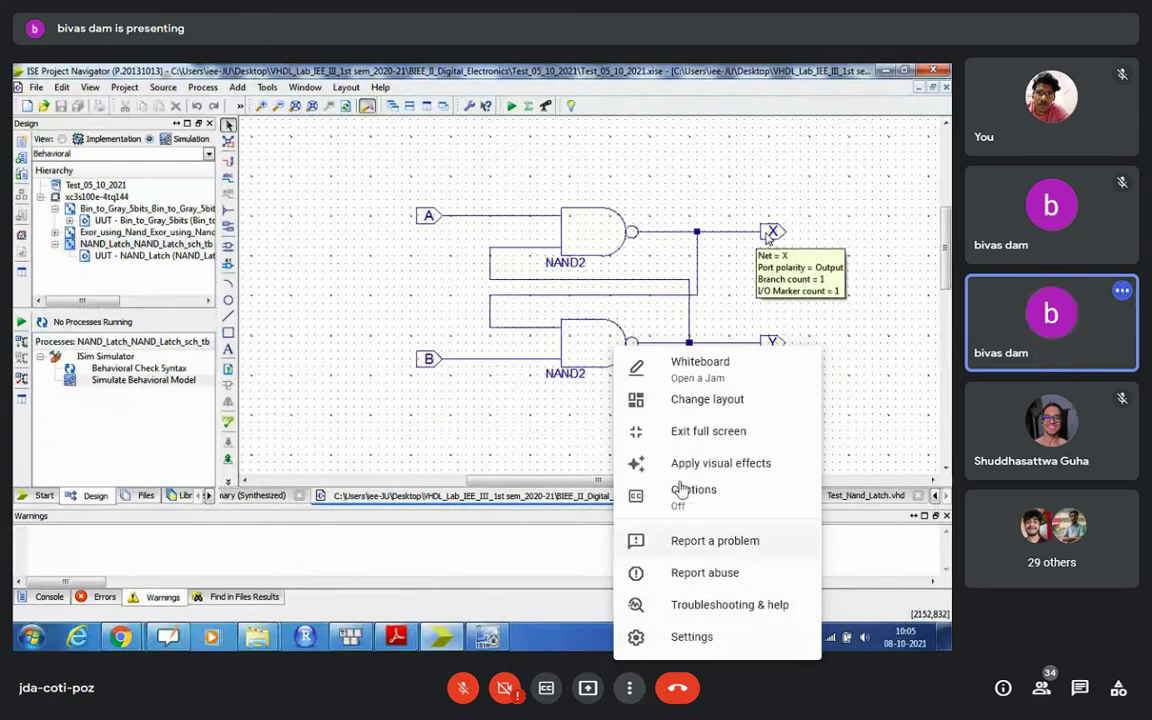
click(717, 404)
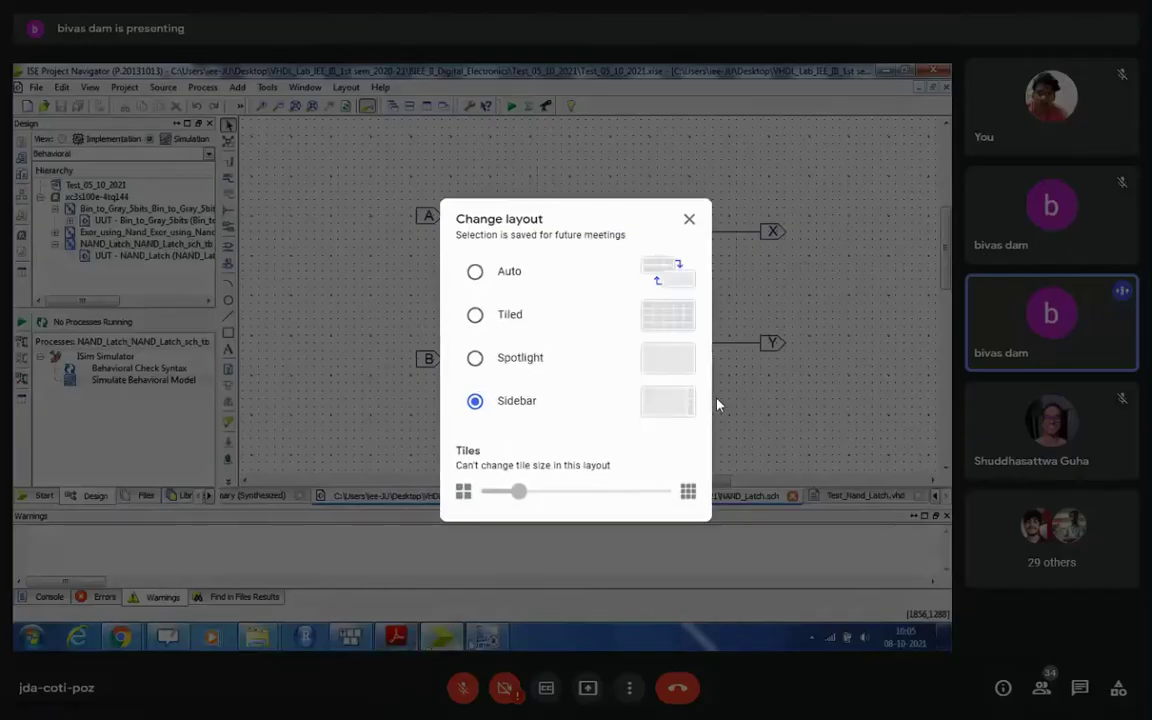
click(679, 287)
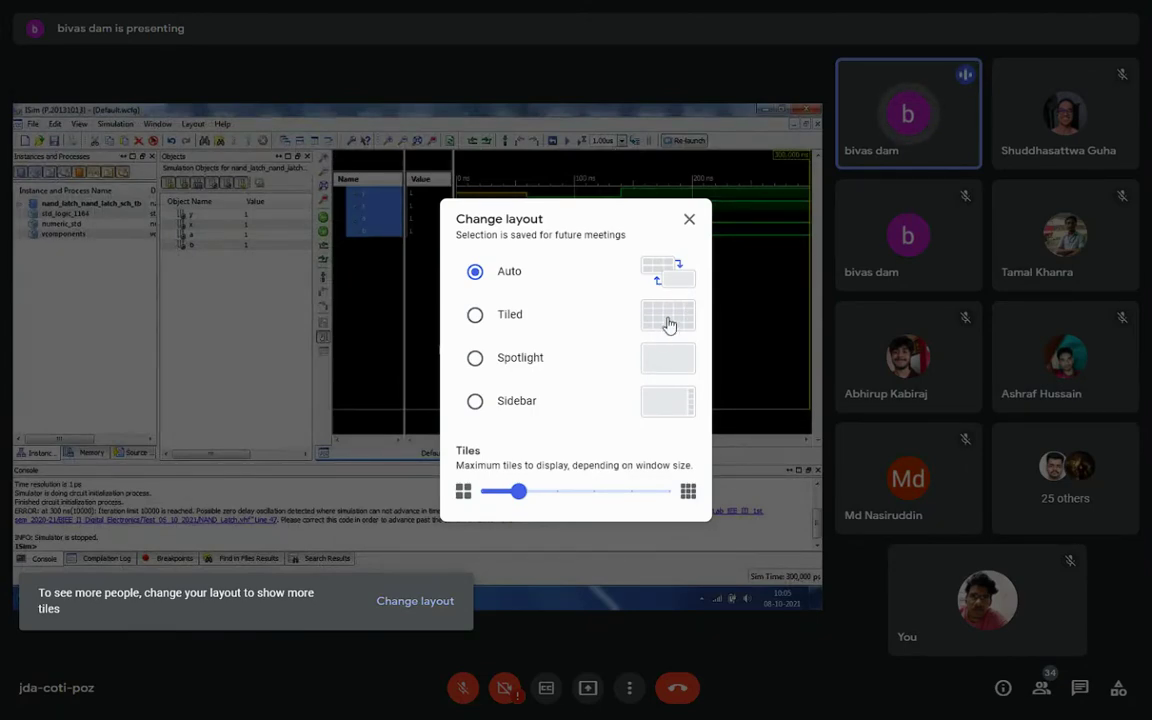
click(648, 370)
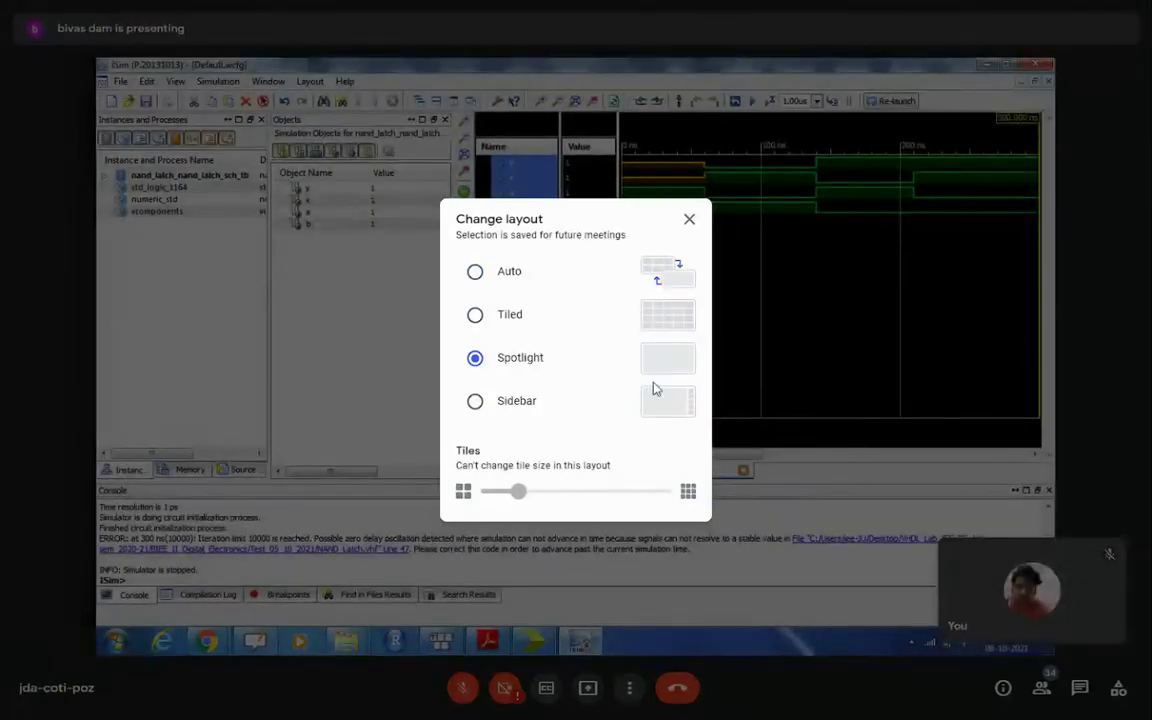
click(829, 463)
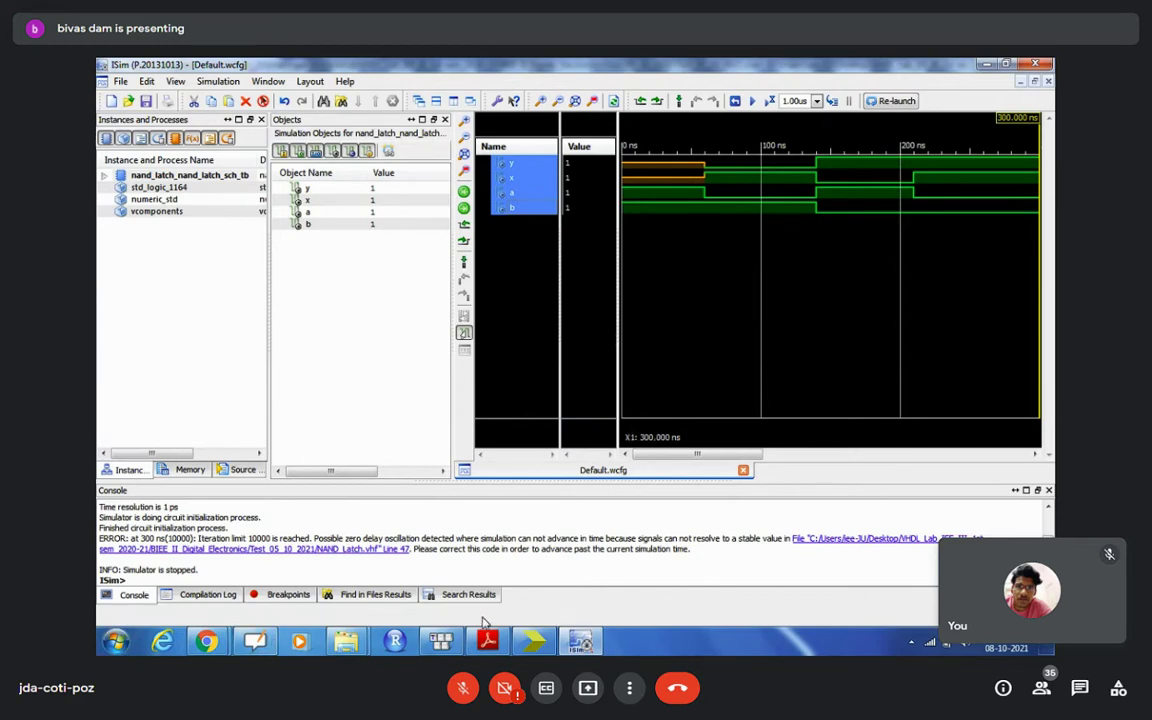
Examine the NAND latch schematic in ISE and place the ISim waveform cursor at 60 ns on signal a's transition
click(537, 641)
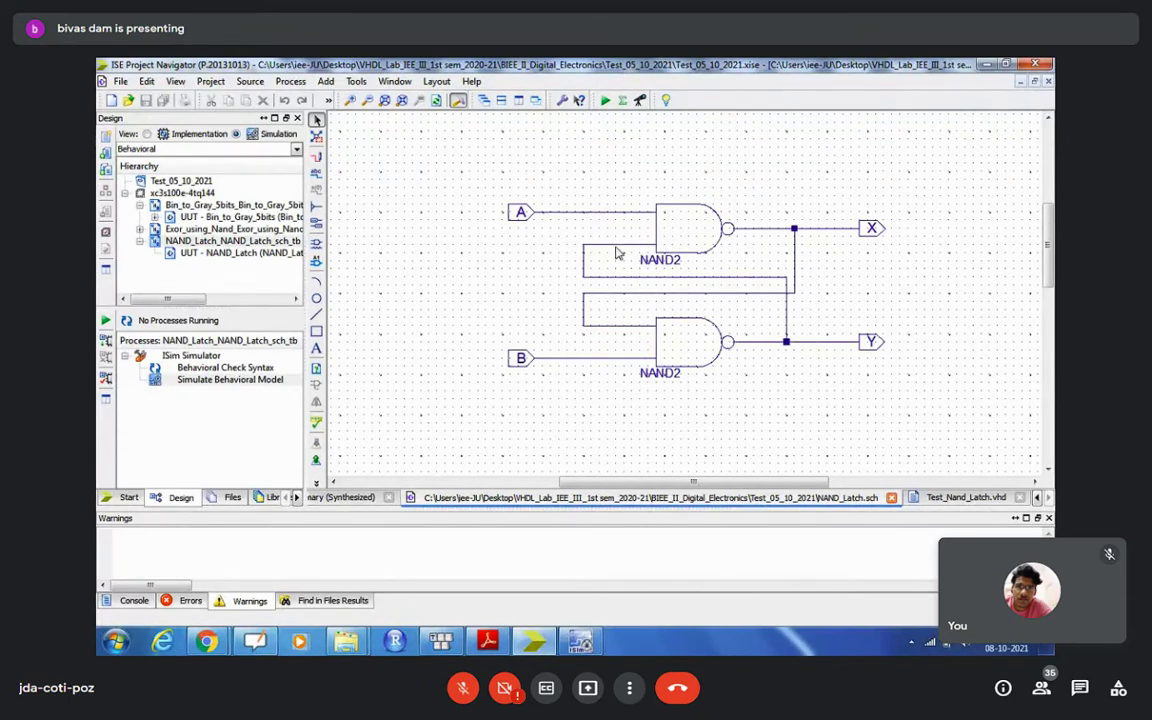
mouse_move(618, 252)
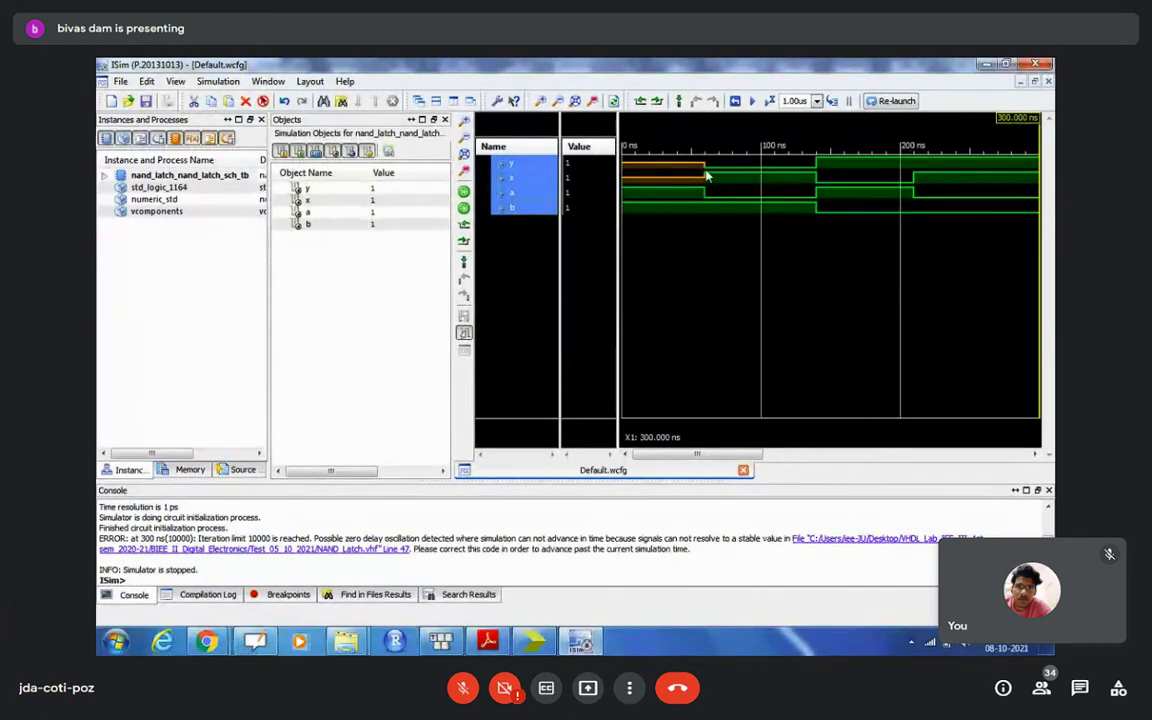
click(703, 194)
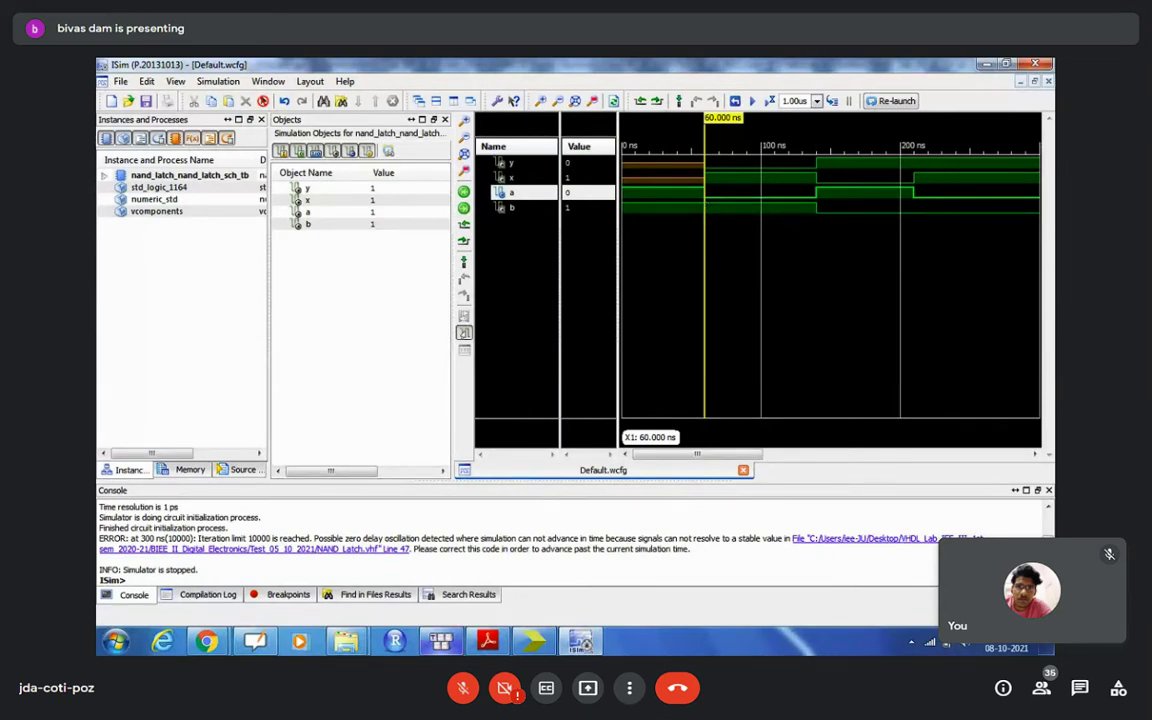
Trace the Y and X feedback nets in the ISE schematic and compare them with the ISim waveforms around 60 ns
click(540, 645)
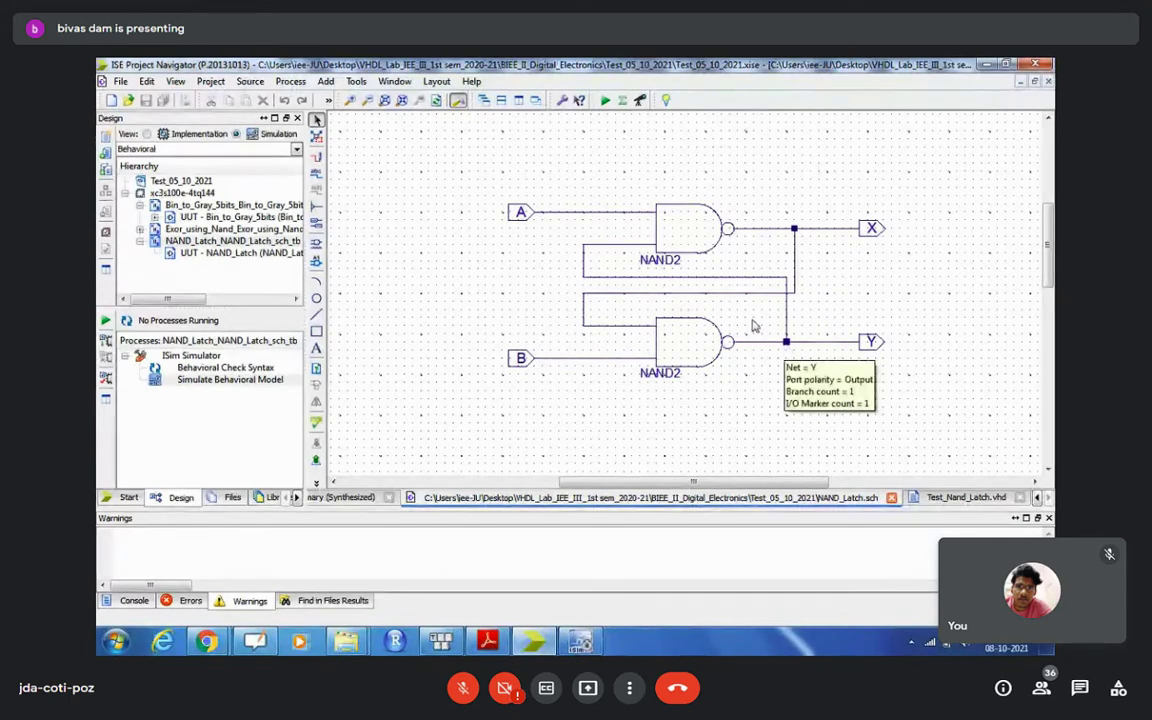
click(605, 256)
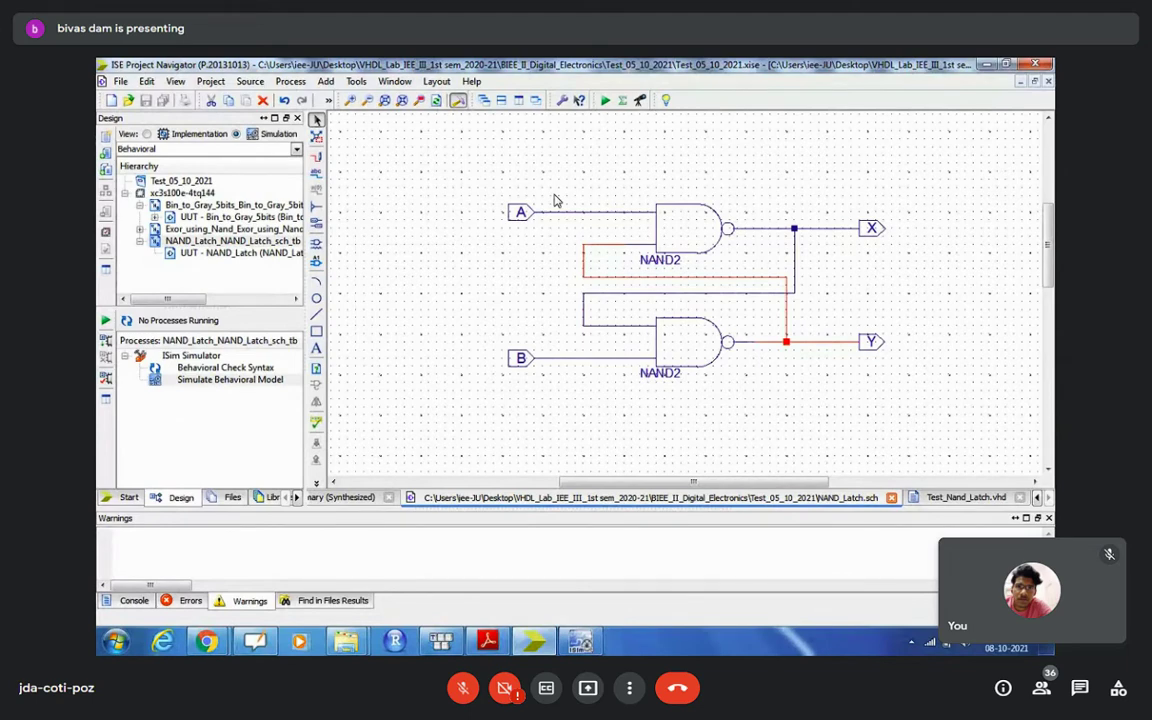
click(578, 643)
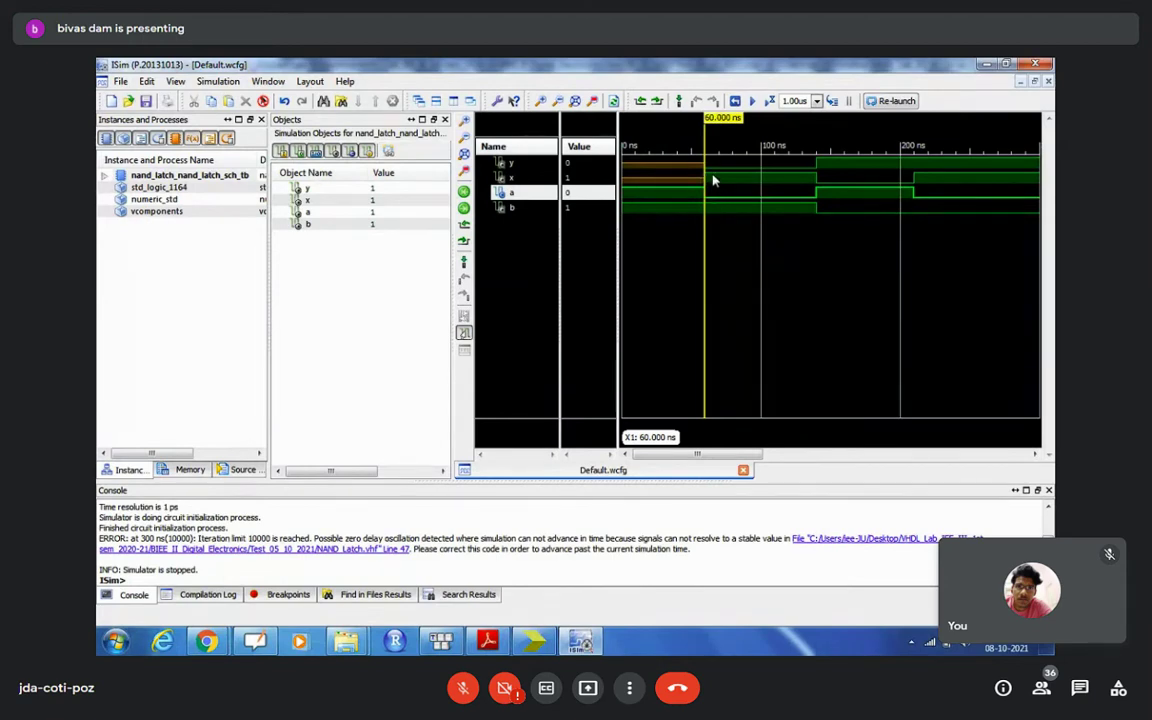
click(540, 642)
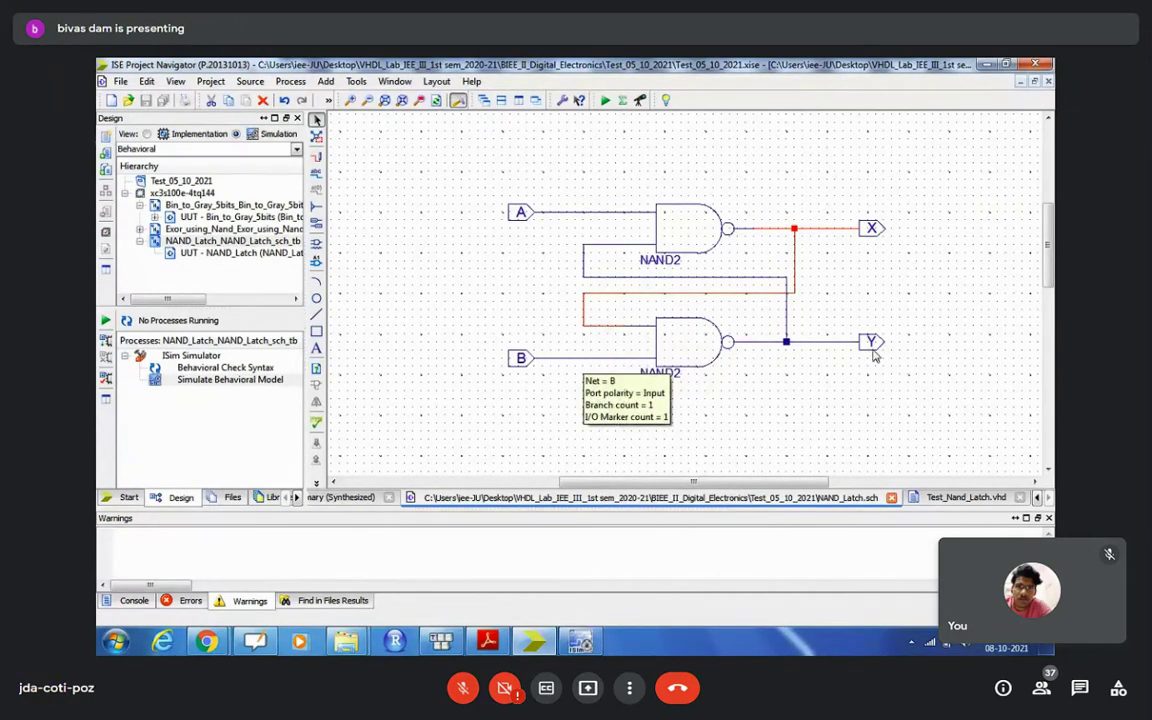
click(581, 643)
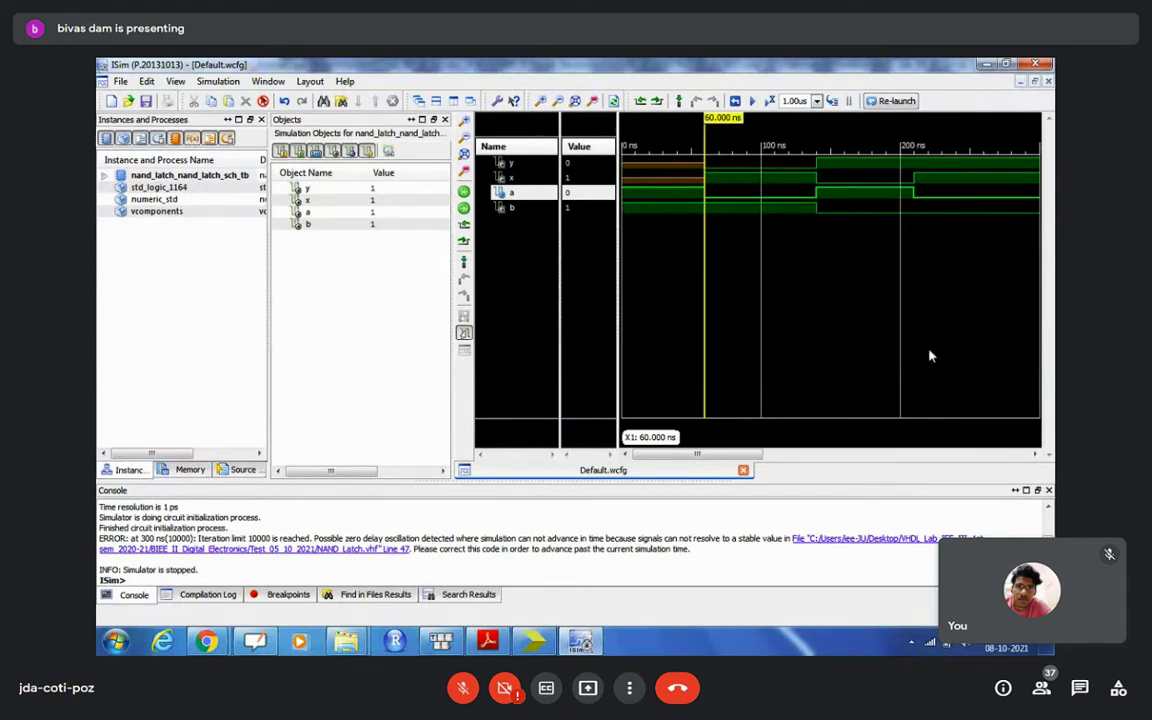
click(537, 648)
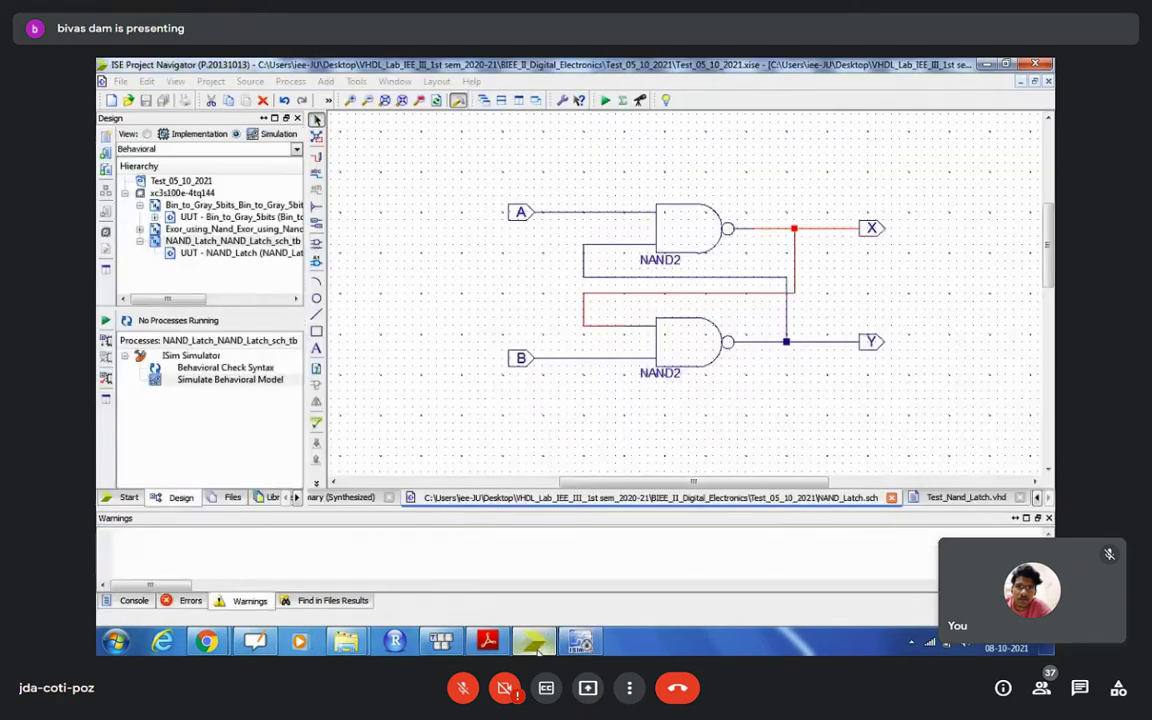
Compare the Test_Nand_Latch.vhd stimulus with the ISim waveforms and highlight the iteration limit error in the console
click(962, 497)
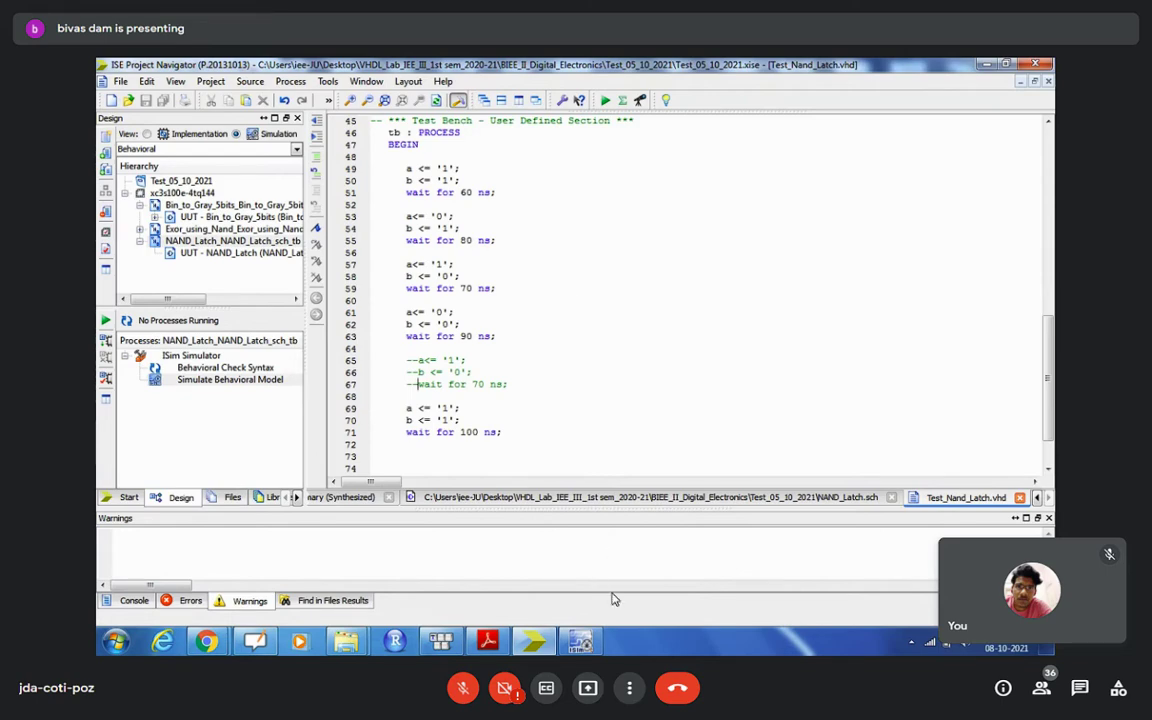
click(580, 642)
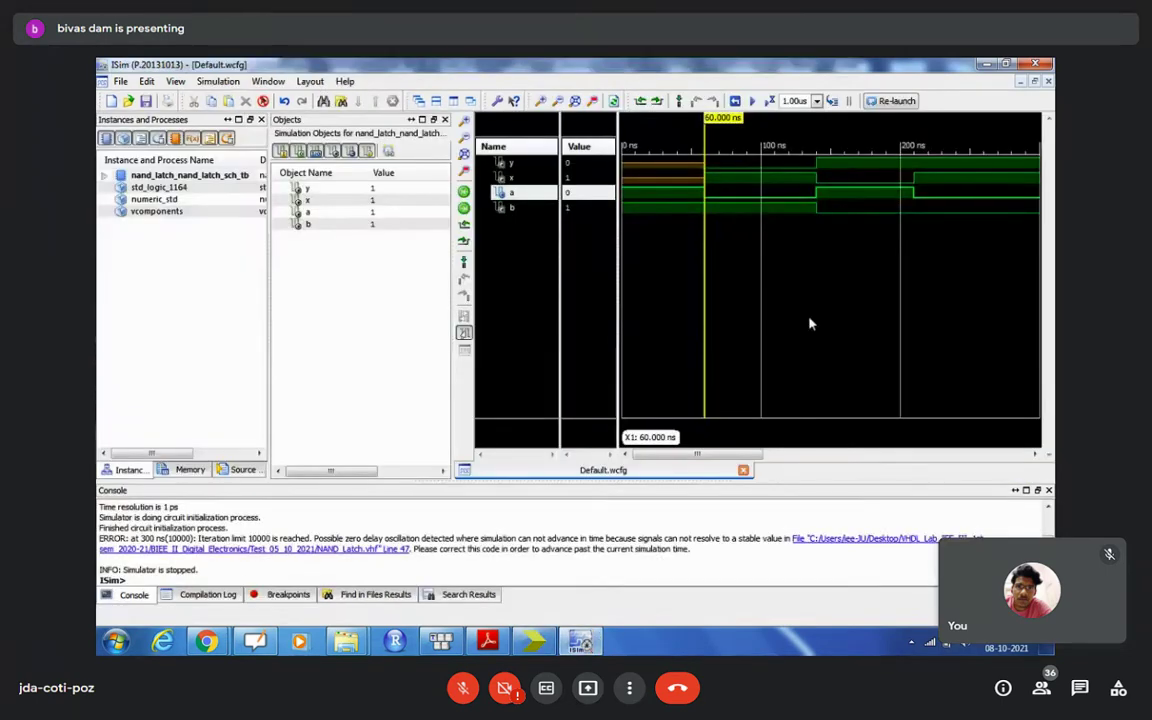
click(536, 643)
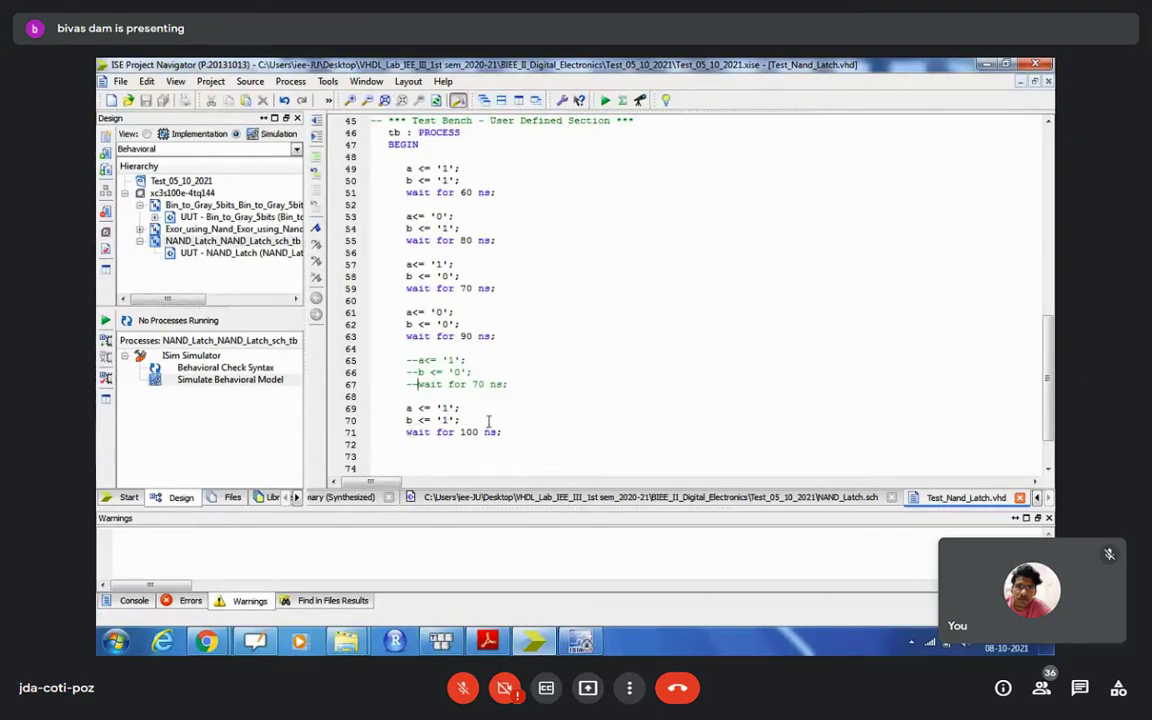
click(580, 642)
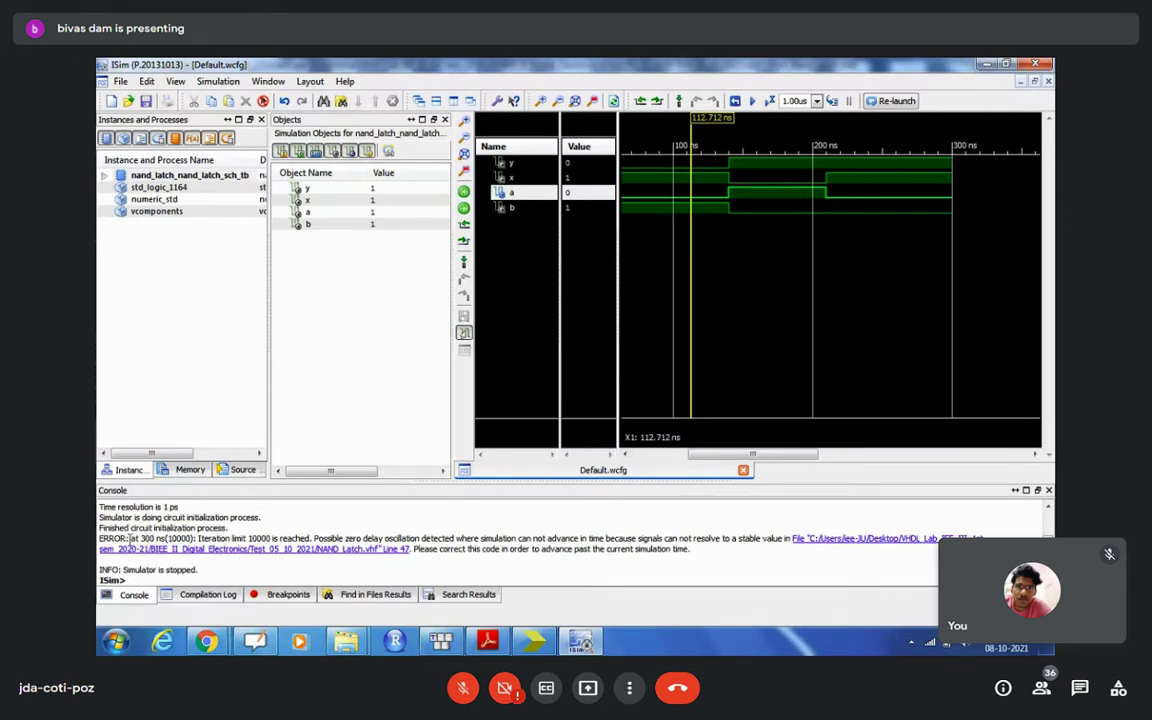
drag(99, 538, 692, 550)
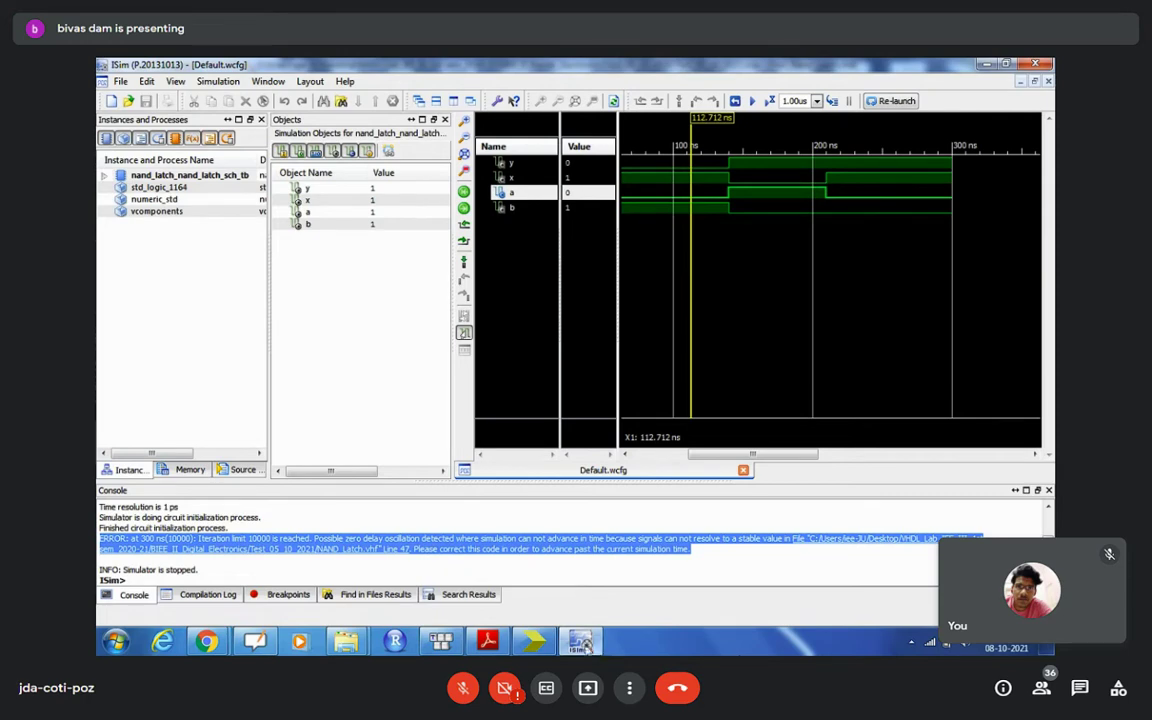
In ISE, uncomment lines 65 to 67 of Test_Nand_Latch.vhd, enabling a <= '1', b <= '0' and the 70 ns wait
key(alt+Tab)
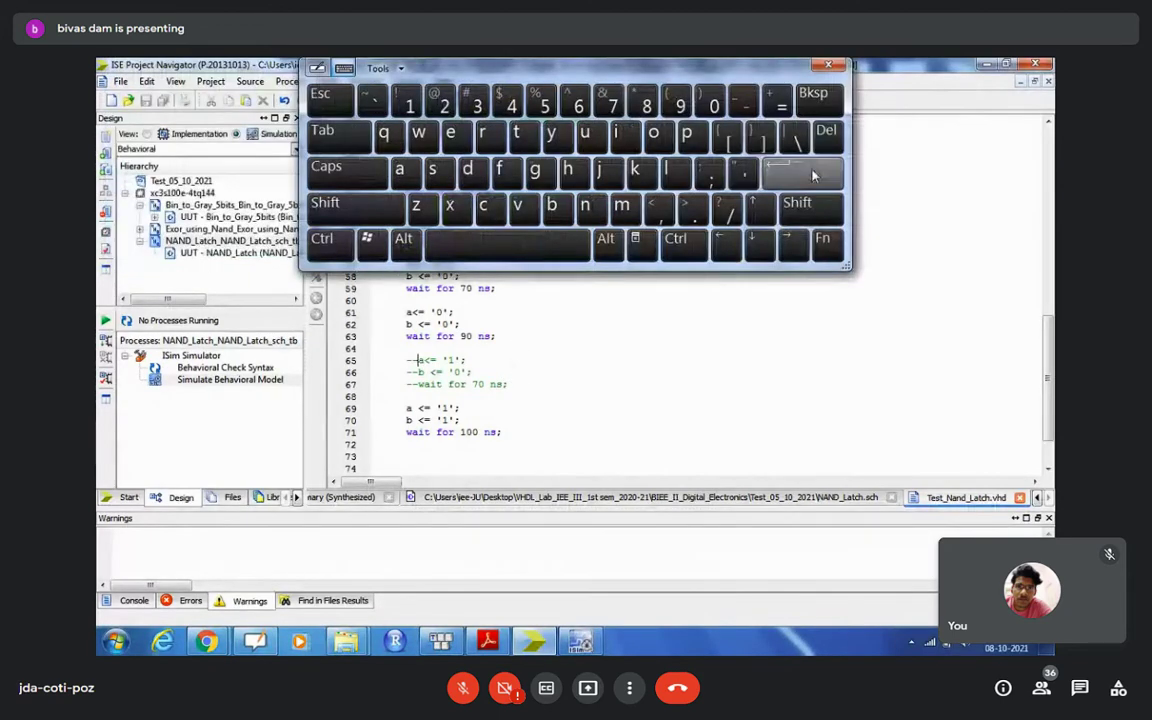
click(814, 95)
click(814, 95)
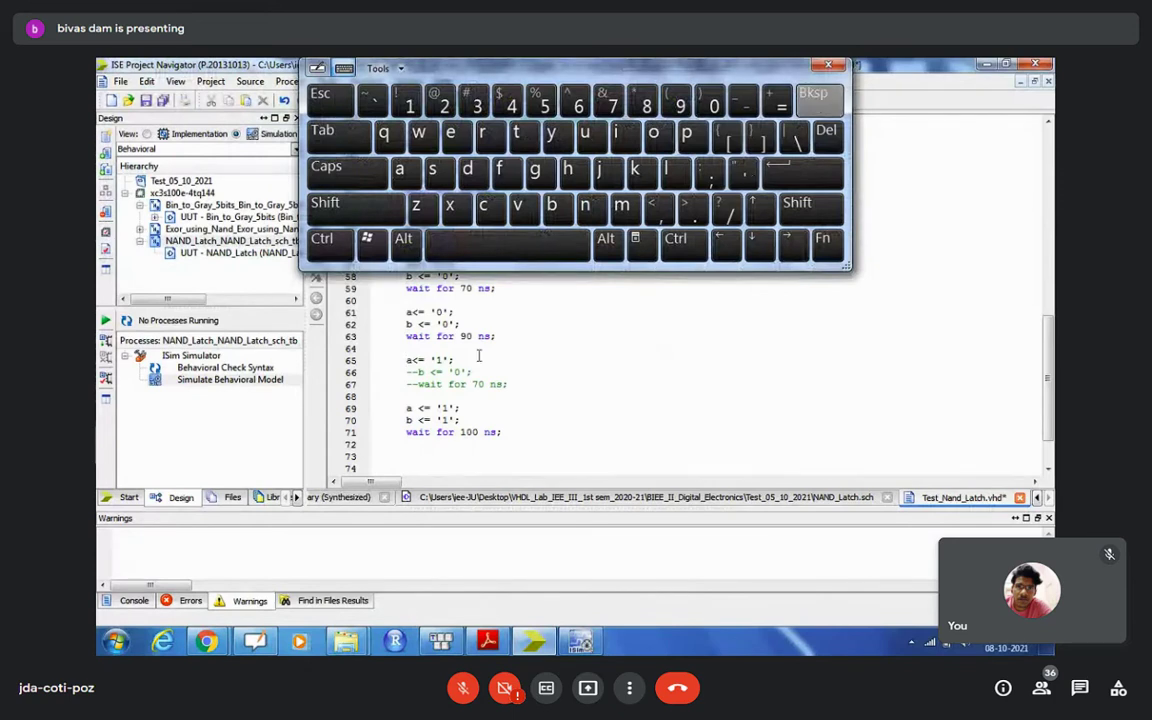
click(416, 372)
key(BackSpace)
key(BackSpace)
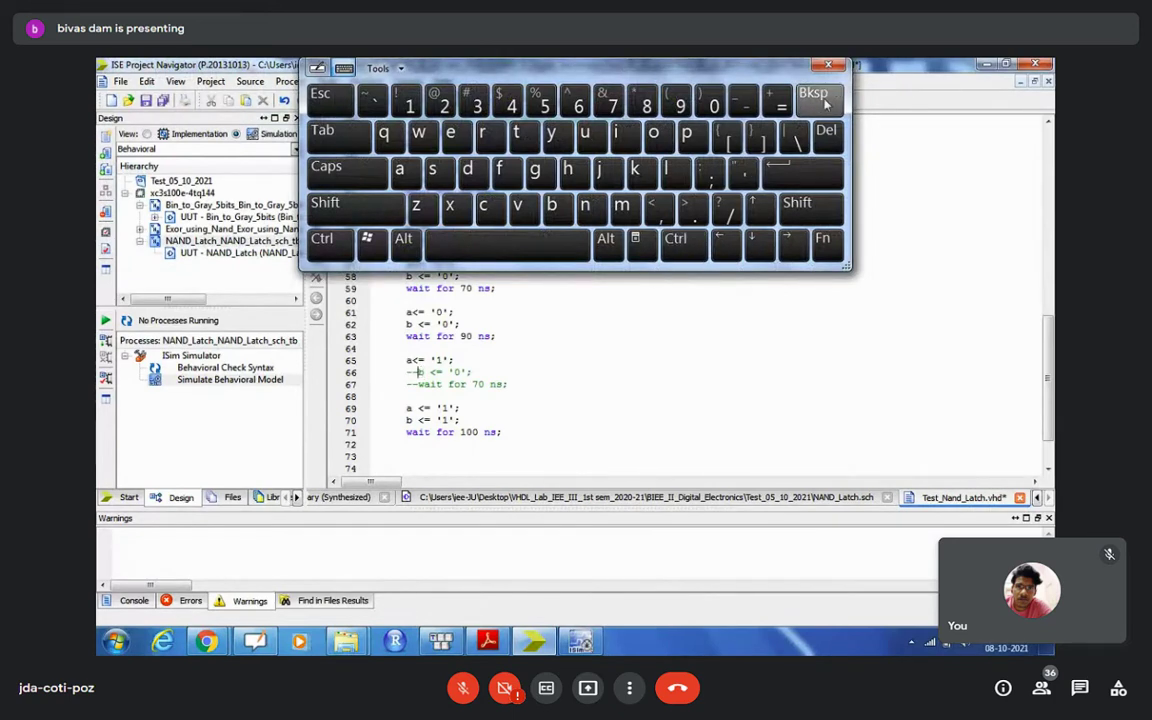
click(416, 386)
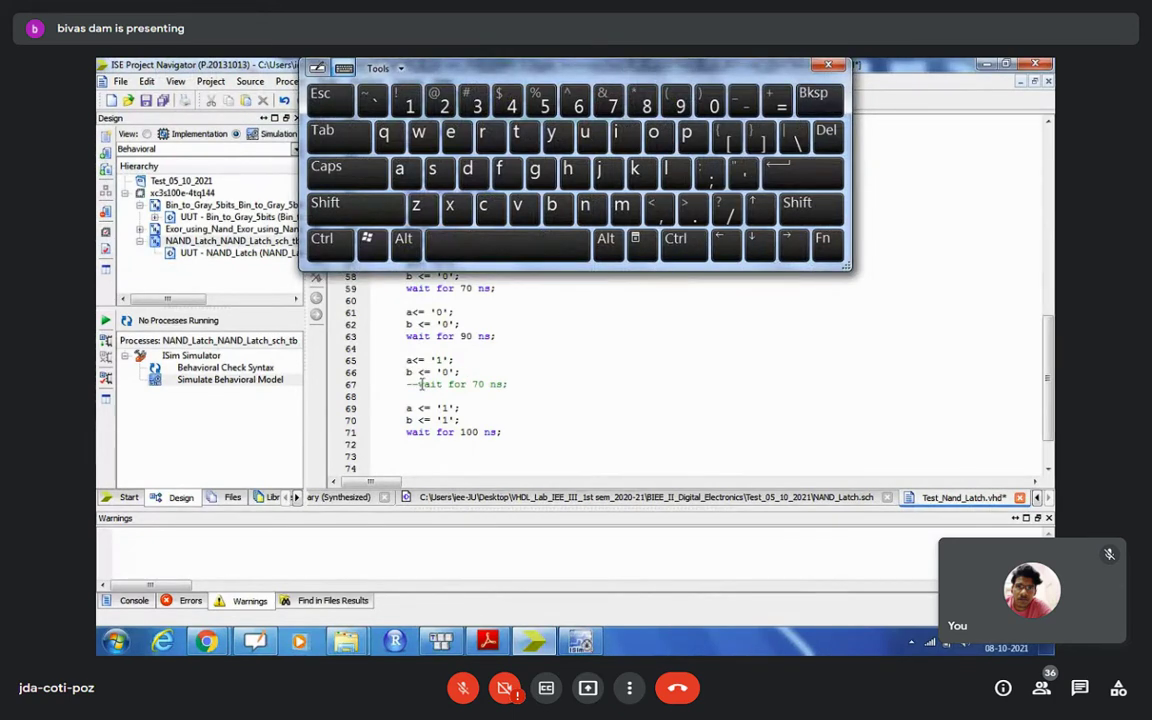
click(805, 100)
click(805, 100)
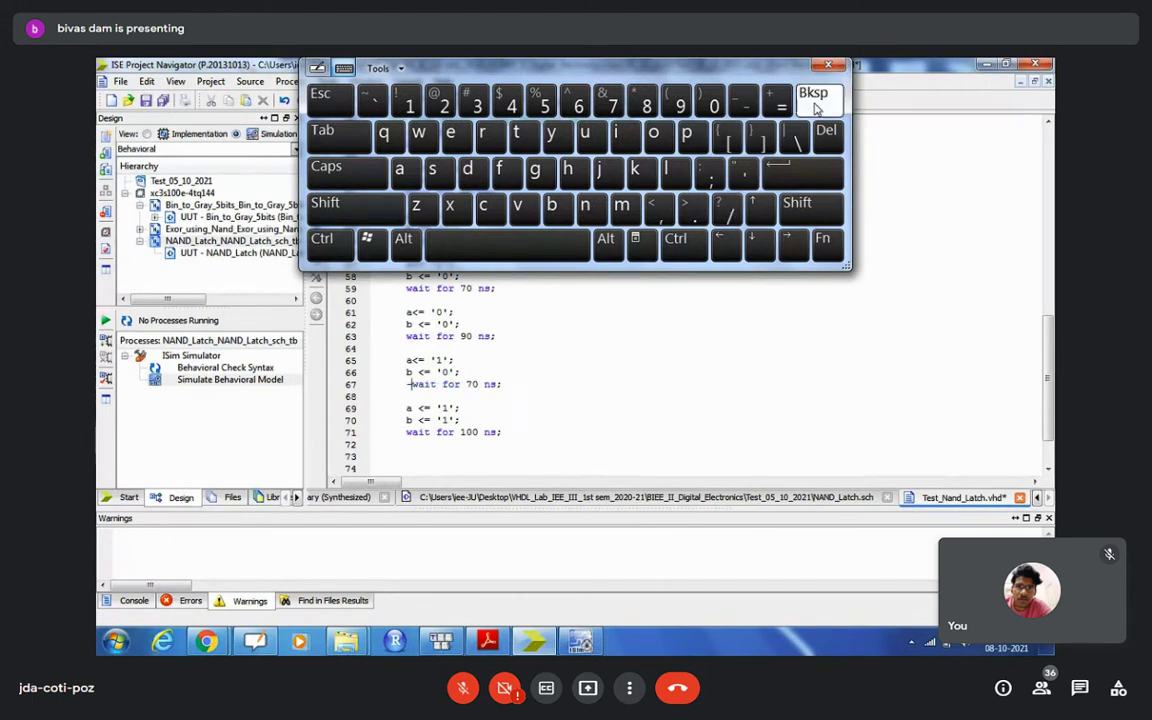
click(743, 393)
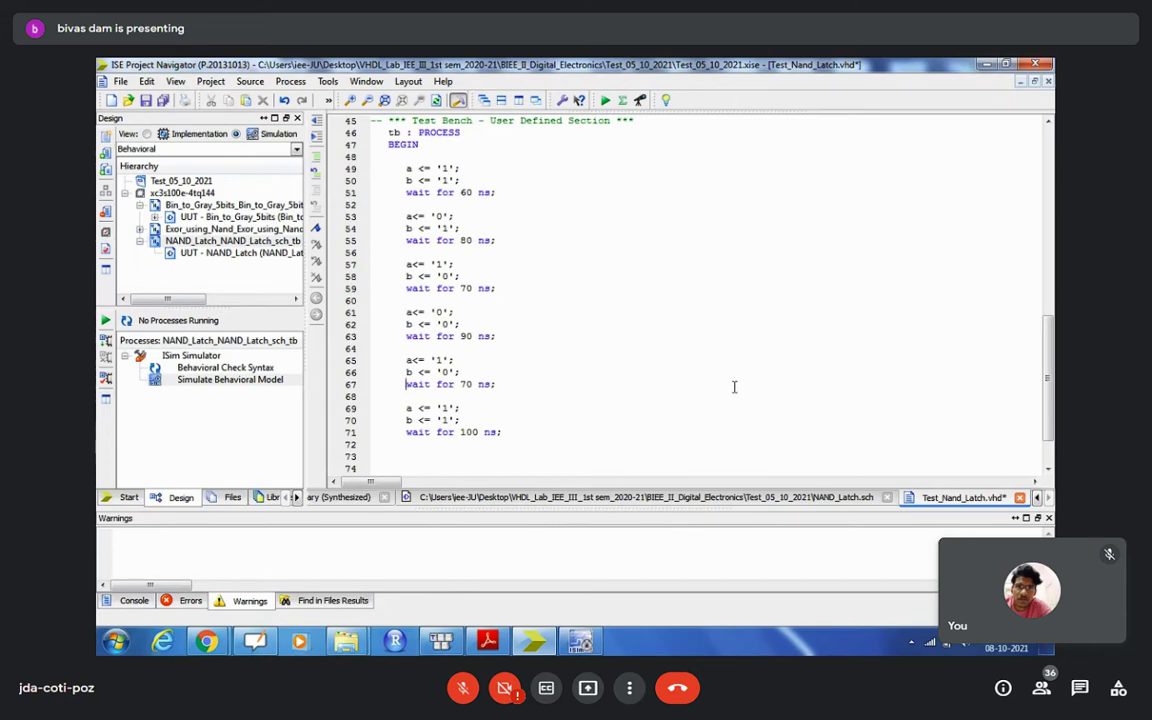
Switch to the previous ISim simulation and exit it
click(575, 643)
click(1036, 65)
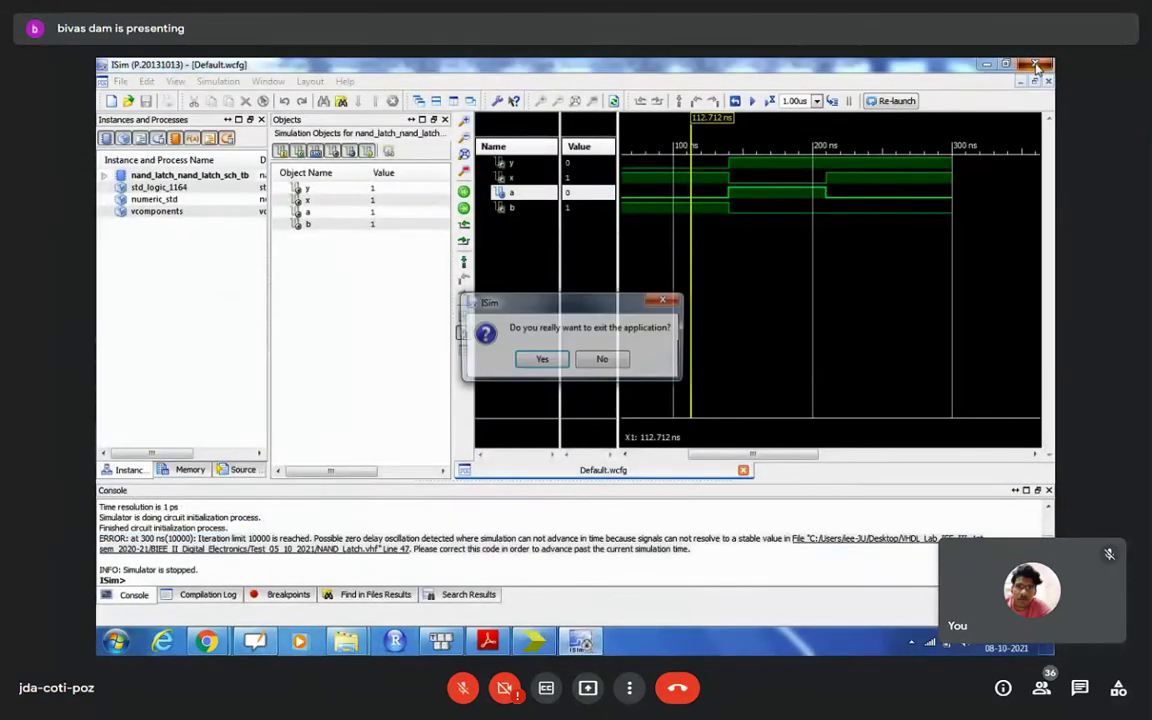
click(541, 358)
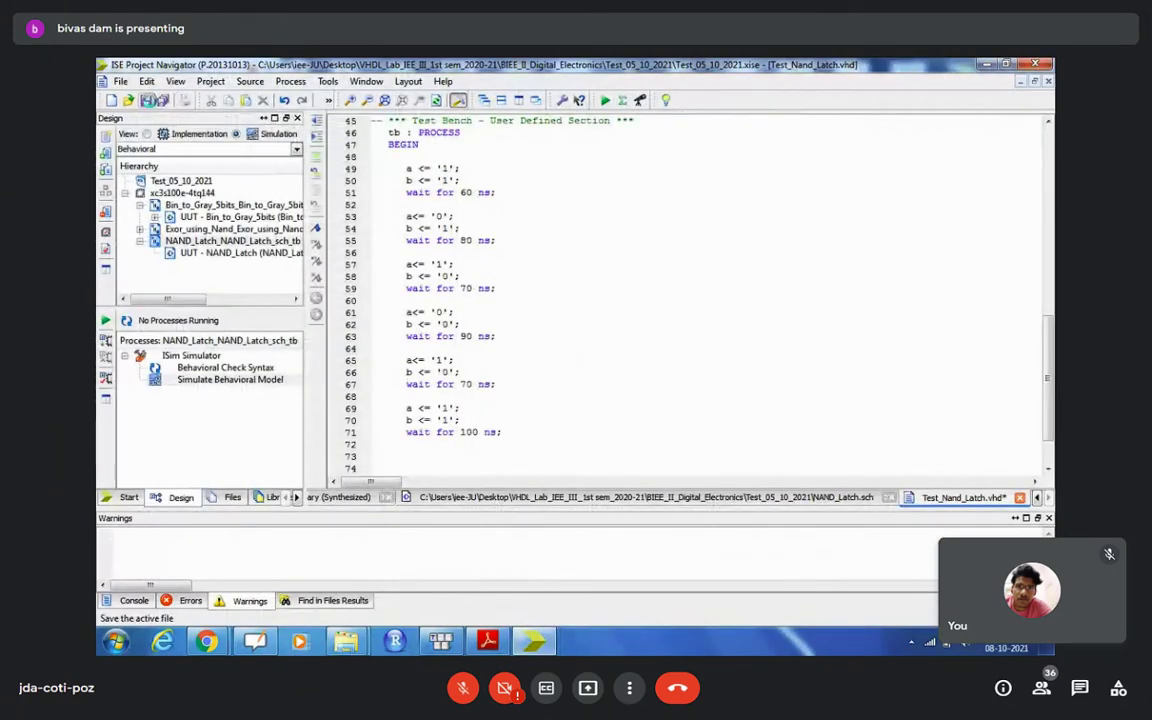
Save Test_Nand_Latch.vhd, then run Simulate Behavioral Model for the NAND latch test bench and fit the whole waveform in view
click(148, 101)
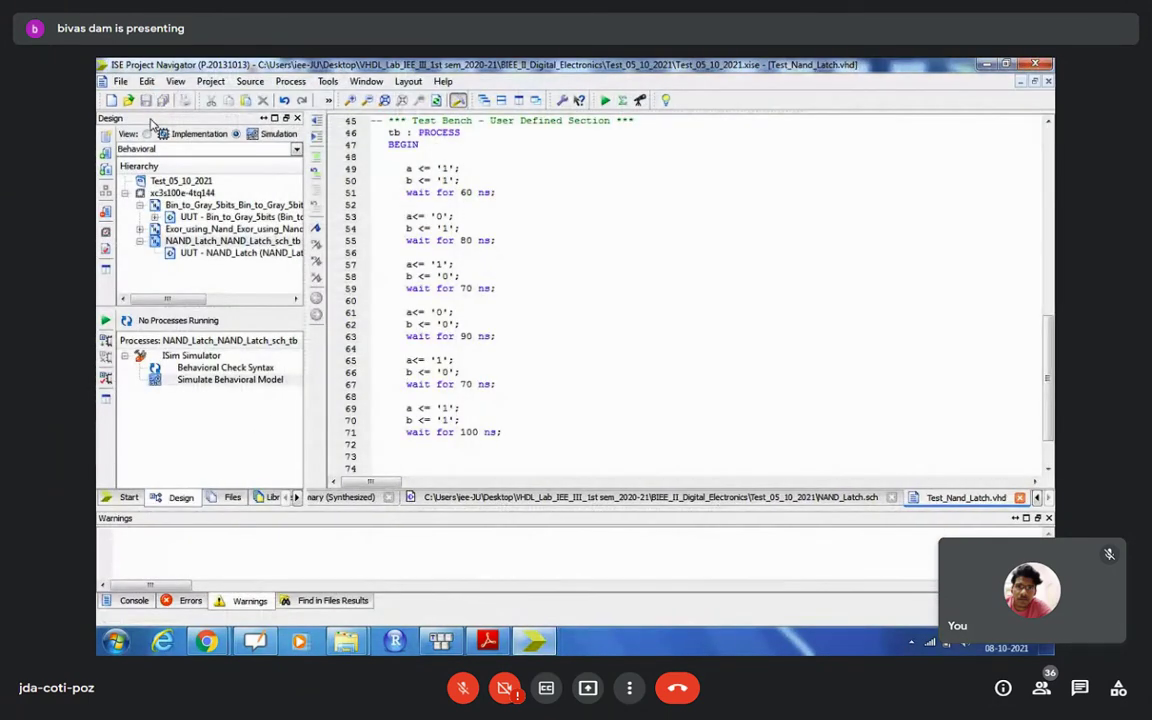
double_click(240, 384)
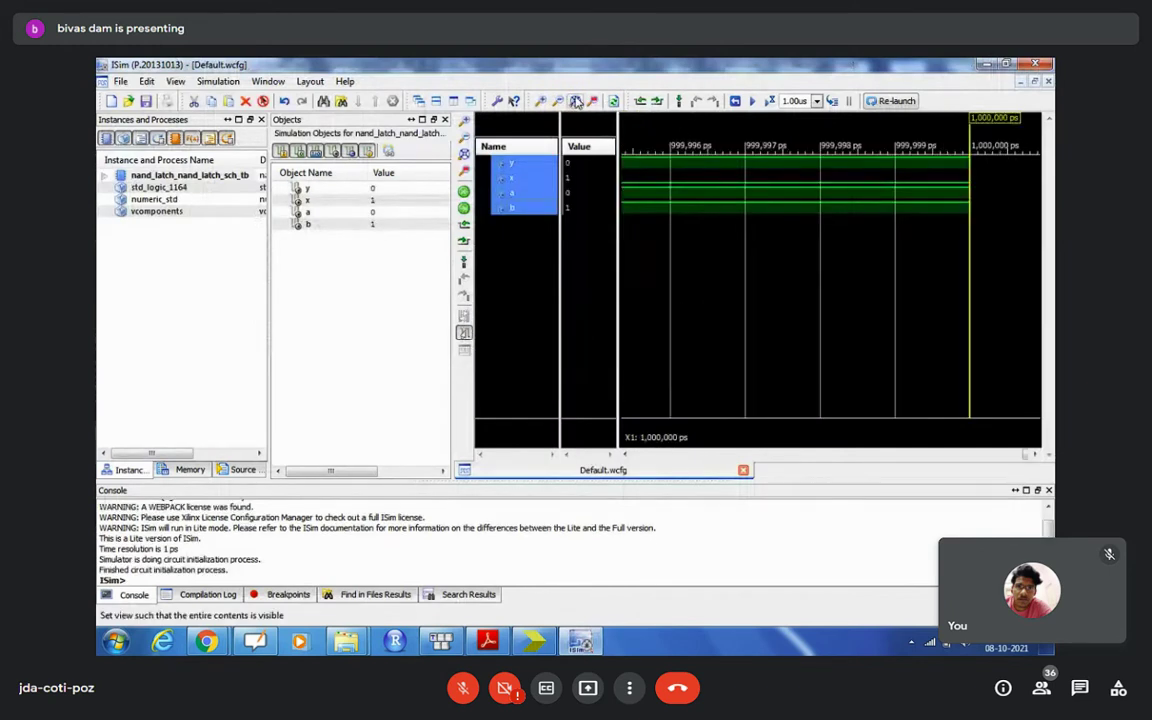
click(576, 101)
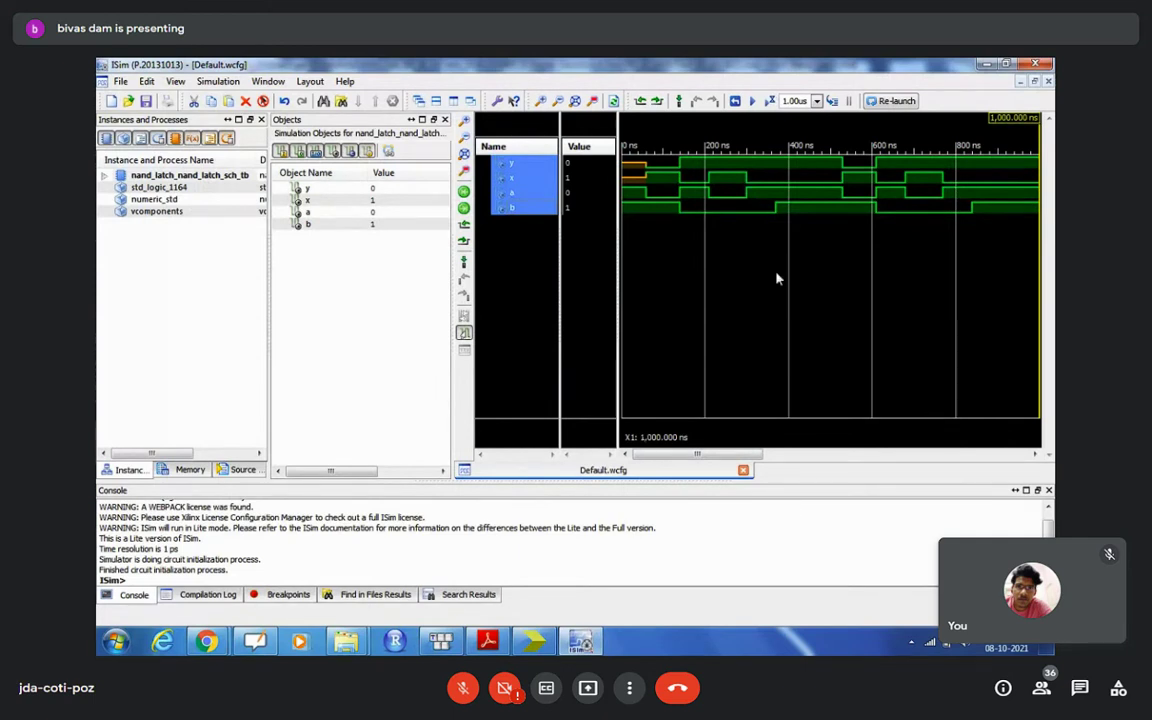
Examine the a, b, x and y waveform states by moving the time cursor from about 260 ns to about 384 ns
click(730, 193)
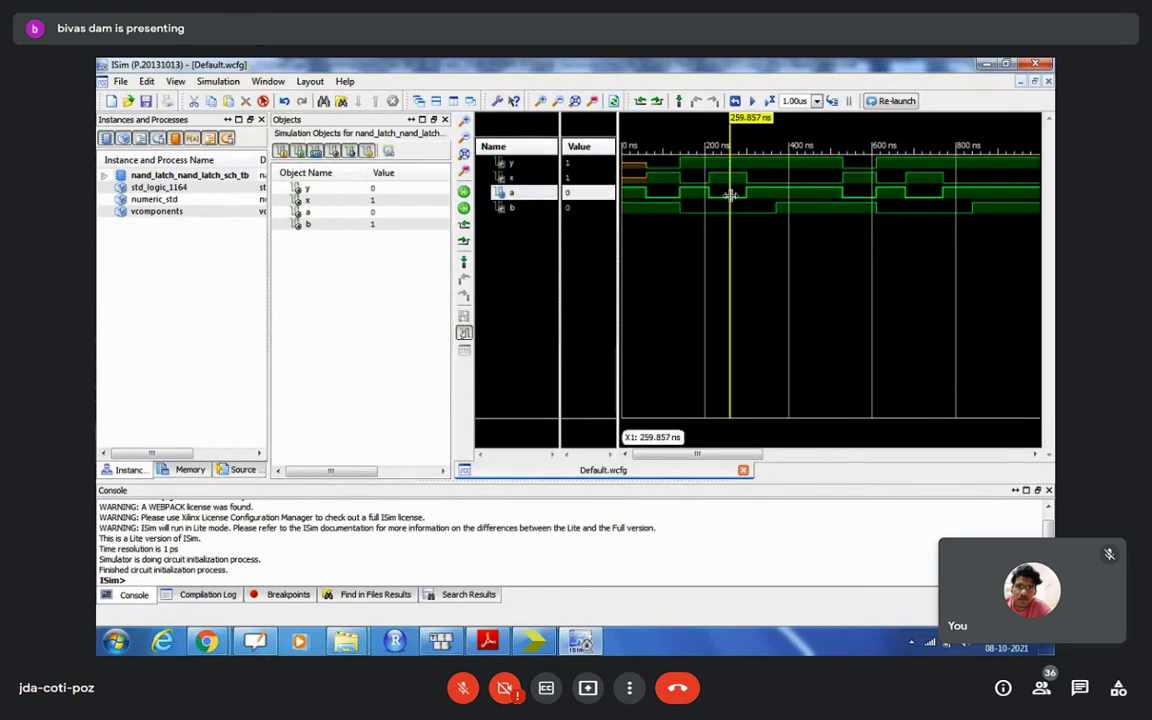
drag(730, 216, 726, 188)
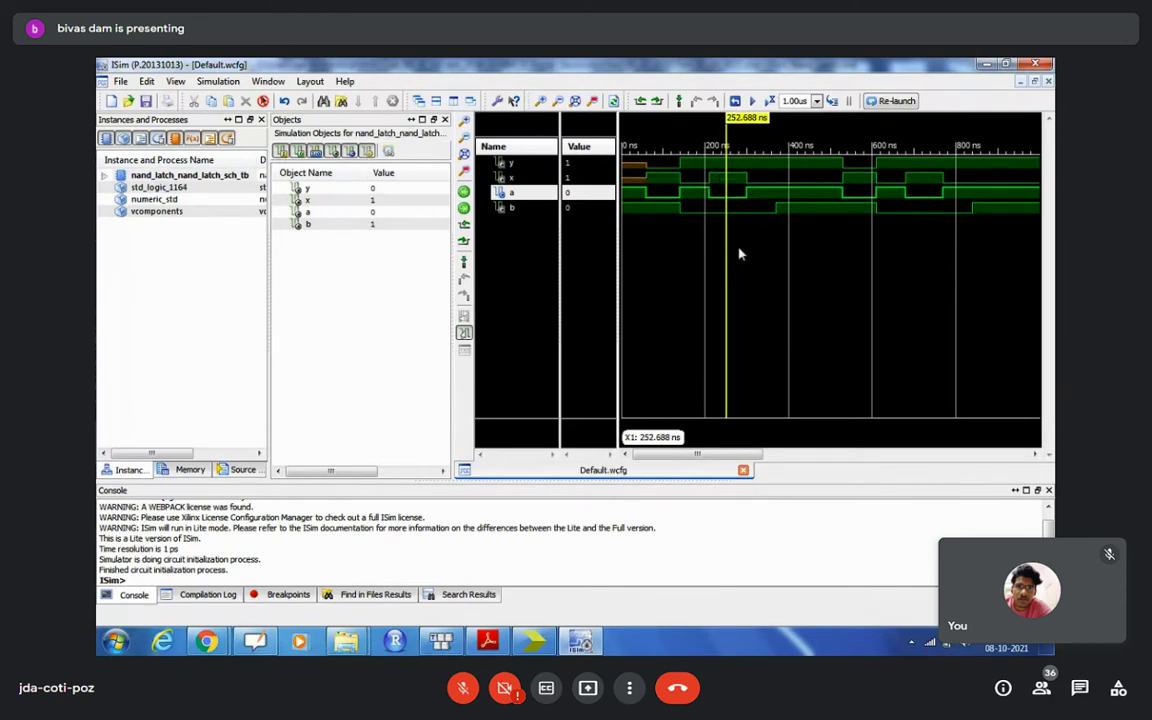
drag(726, 244, 751, 253)
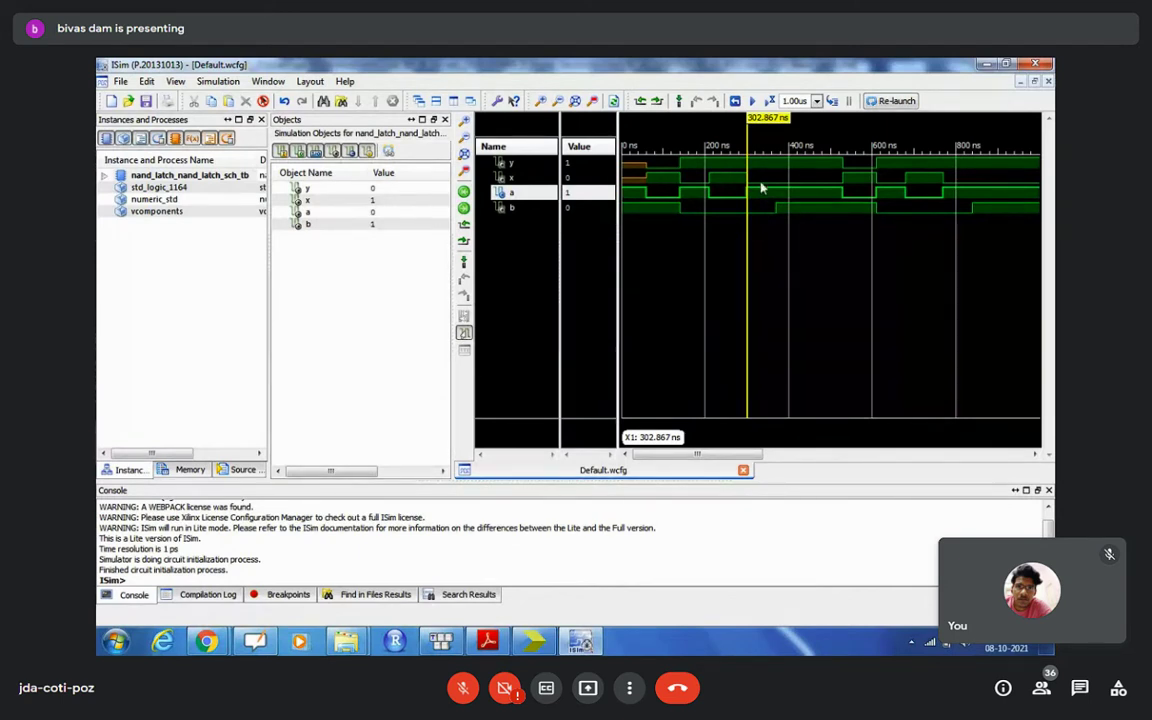
click(750, 238)
drag(750, 240, 783, 237)
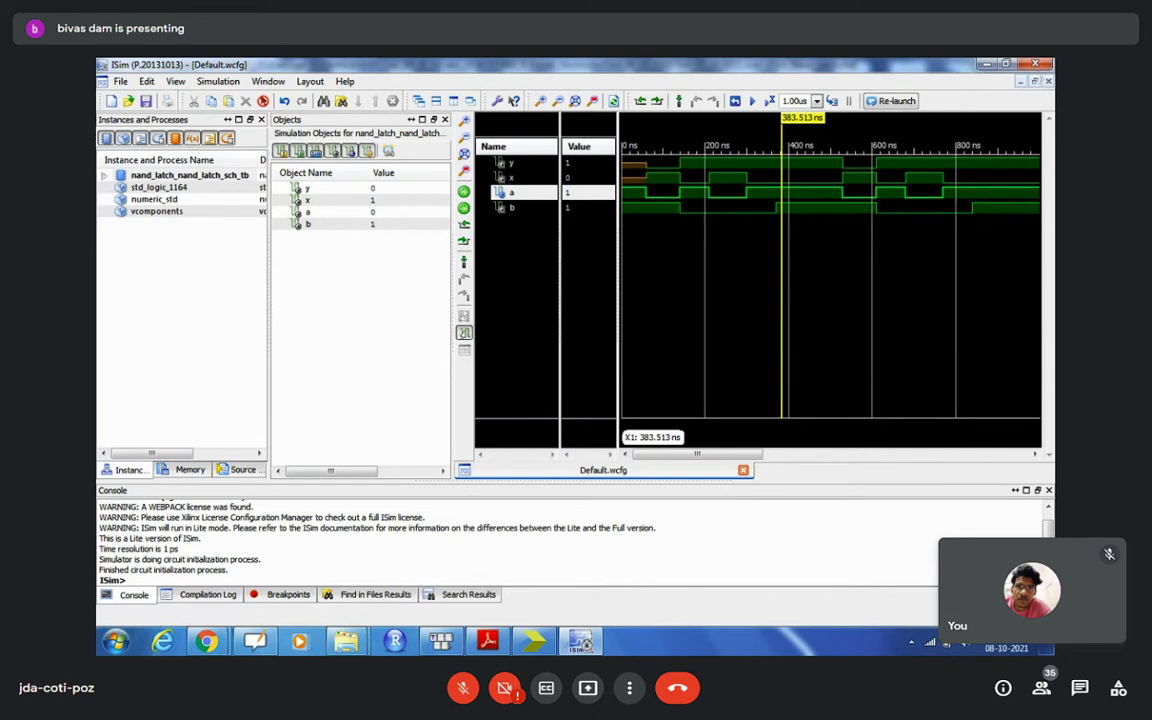
Switch to OpenBoard, show page 9 with the feedback diagrams, and mark the upper summing junction's plus and minus signs in red
mouse_move(440, 641)
click(255, 641)
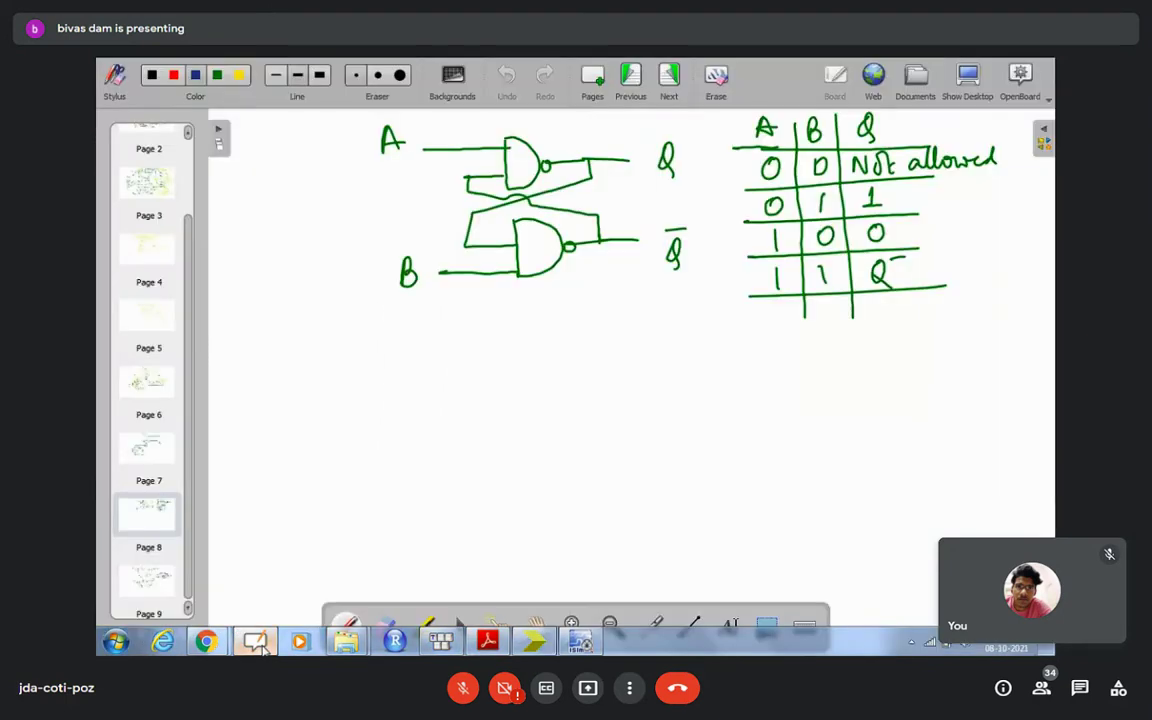
click(166, 596)
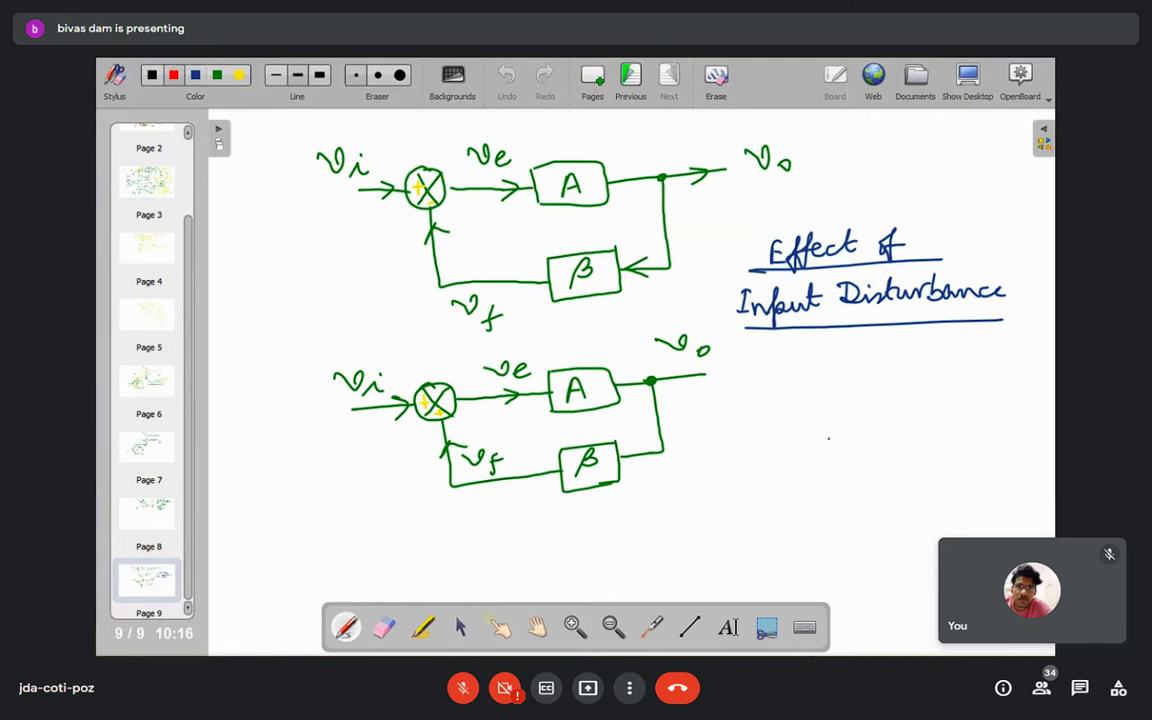
drag(414, 187, 440, 200)
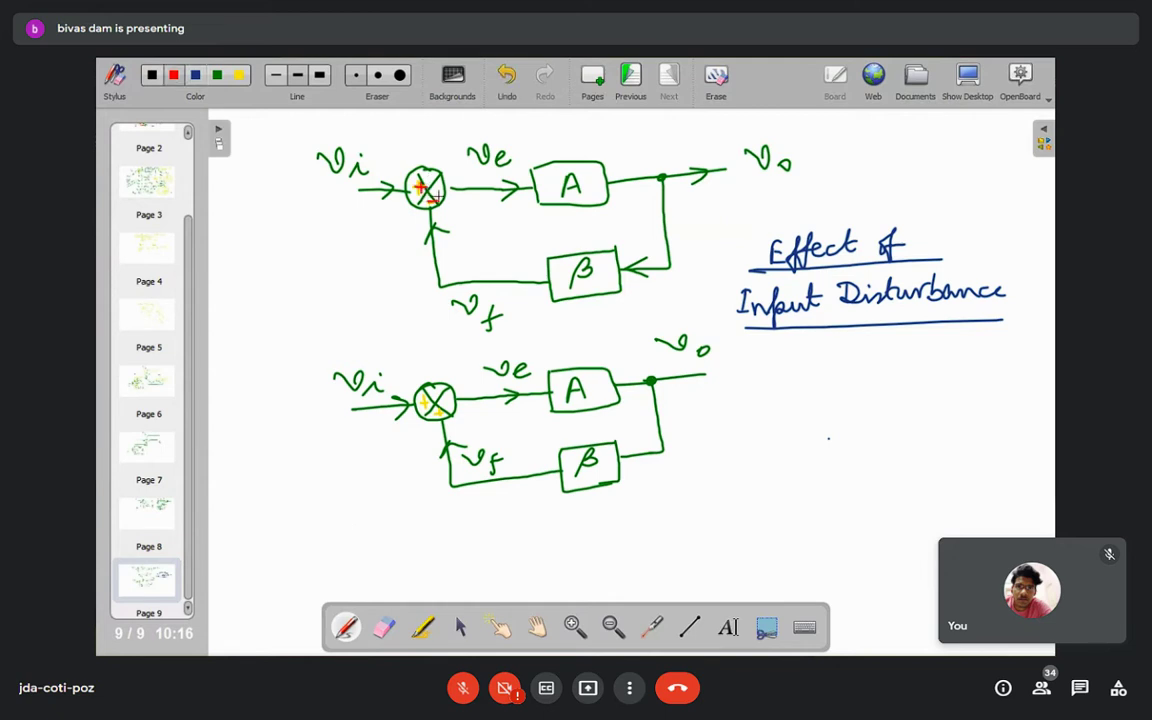